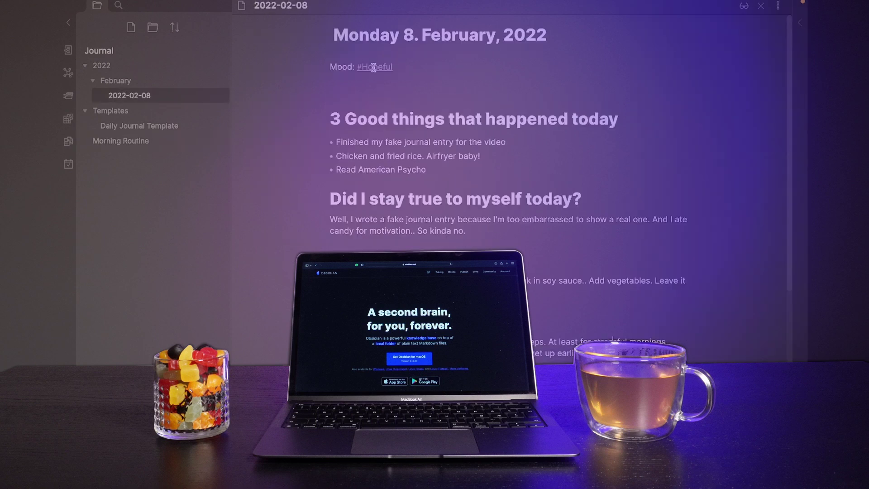
- Skim the 2022-02-08 journal entry, then open the Morning Routine note from the file explorer
scroll(561, 186, "down", 2)
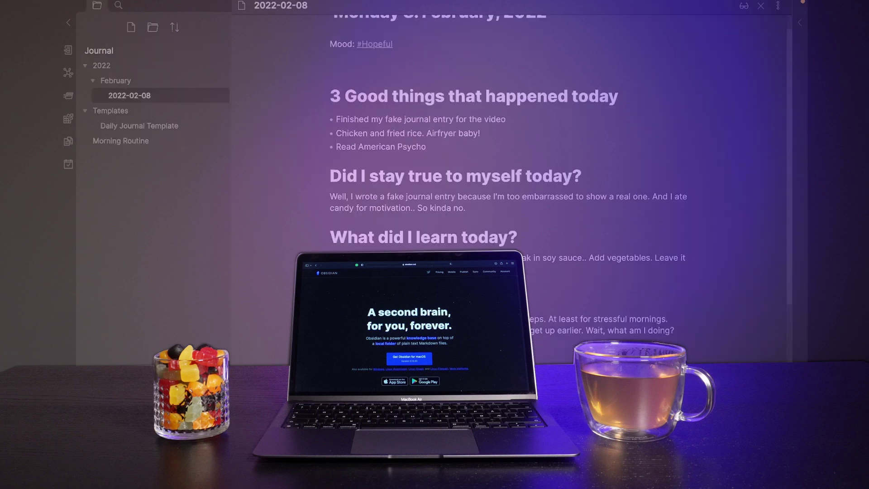
scroll(498, 181, "up", 1)
left_click(136, 143)
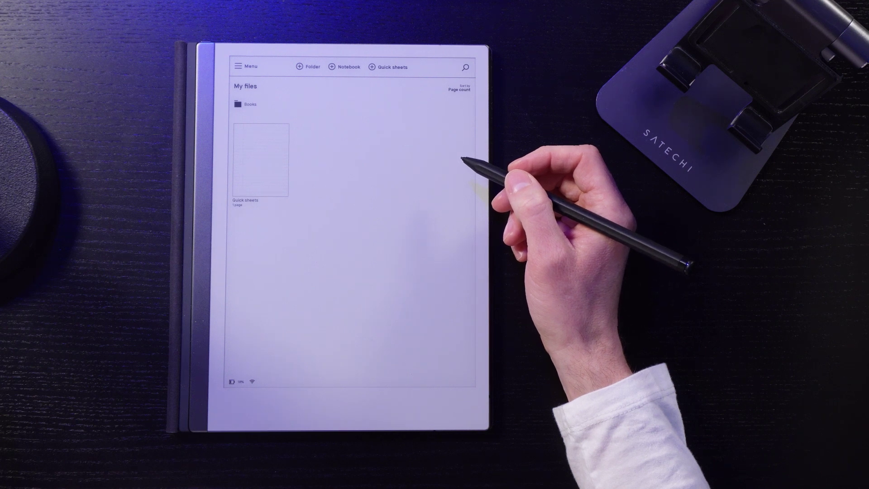
- On the reMarkable, go from the library menu to Settings and then to Help
left_click(245, 66)
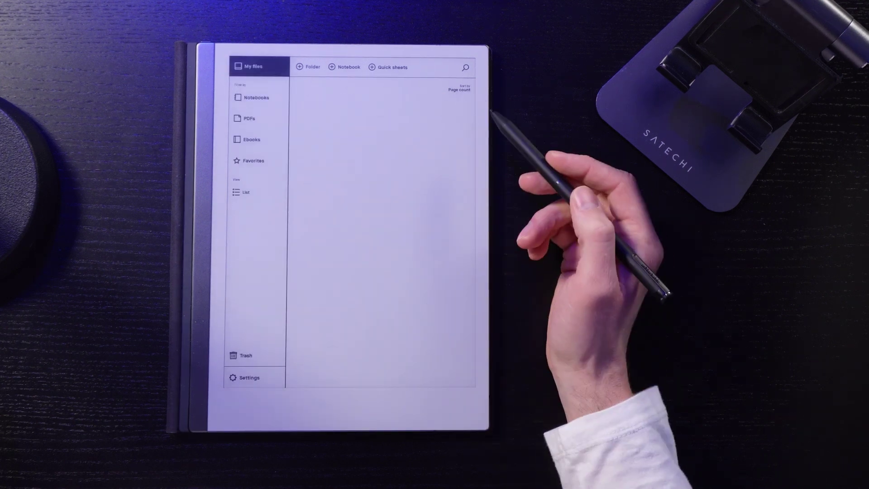
left_click(248, 375)
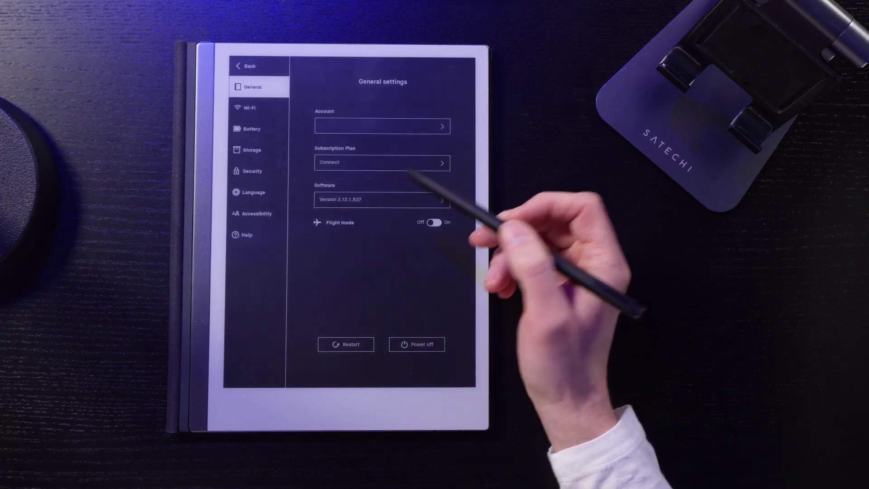
left_click(246, 235)
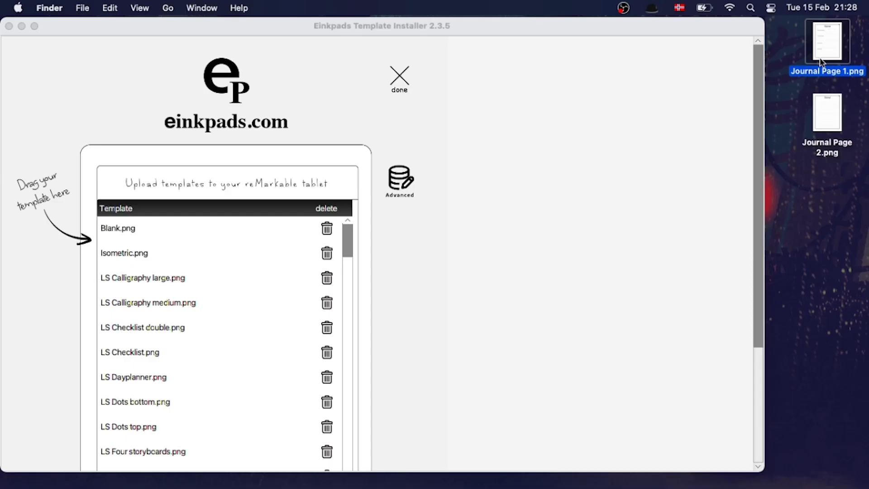
- Install Journal Page 1.png as a template in the Custom category with a lined-page icon
left_click_drag(823, 43, 213, 287)
left_click(219, 246)
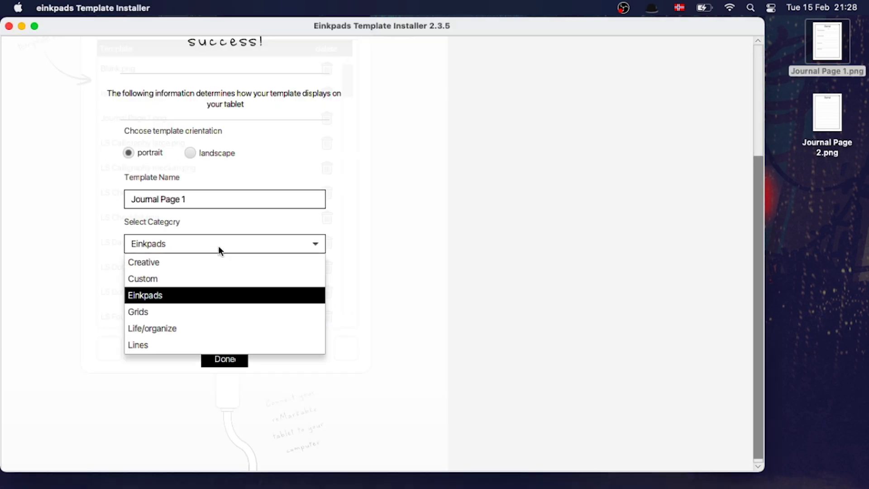
left_click(199, 278)
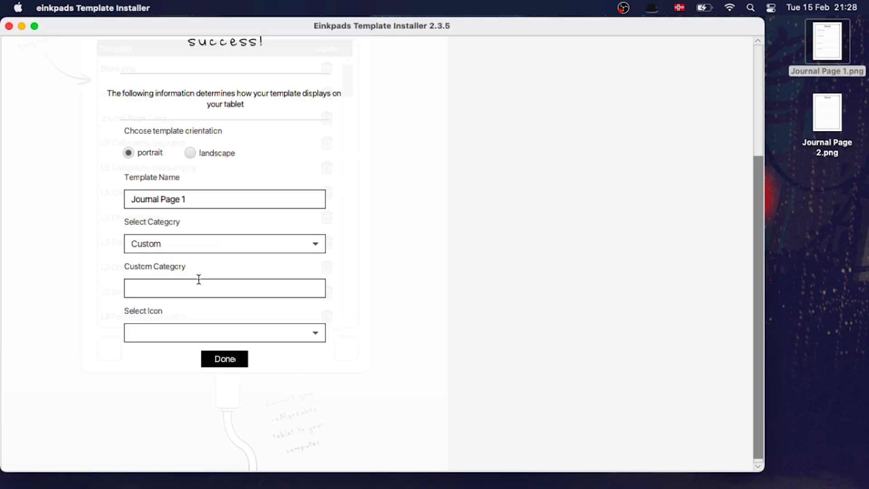
left_click(192, 332)
left_click(181, 285)
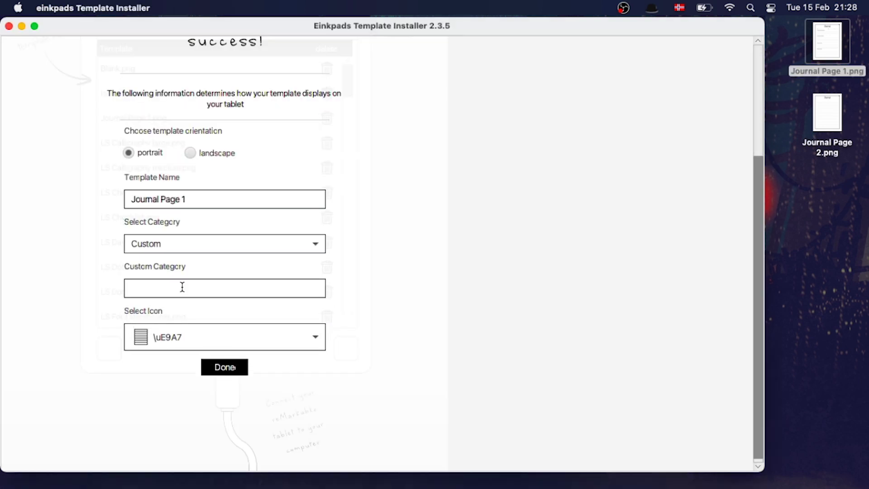
left_click(219, 368)
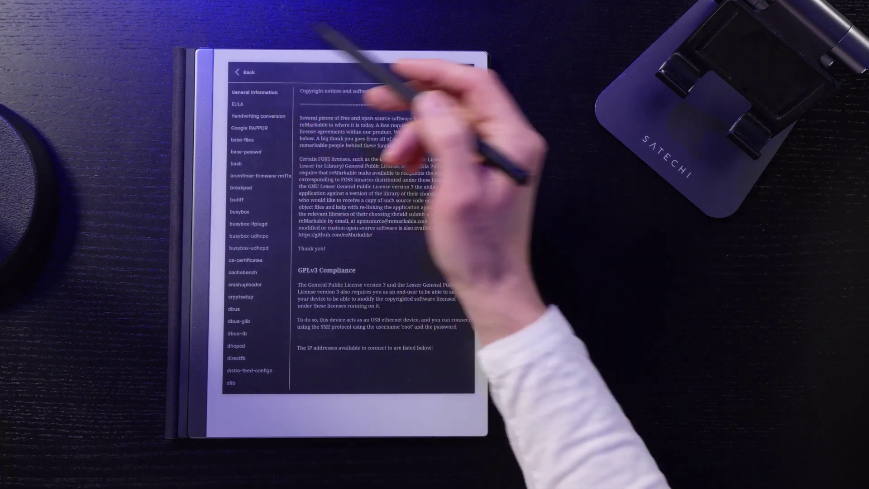
- Return to General settings and restart the tablet to load the new template
left_click(245, 72)
left_click(251, 93)
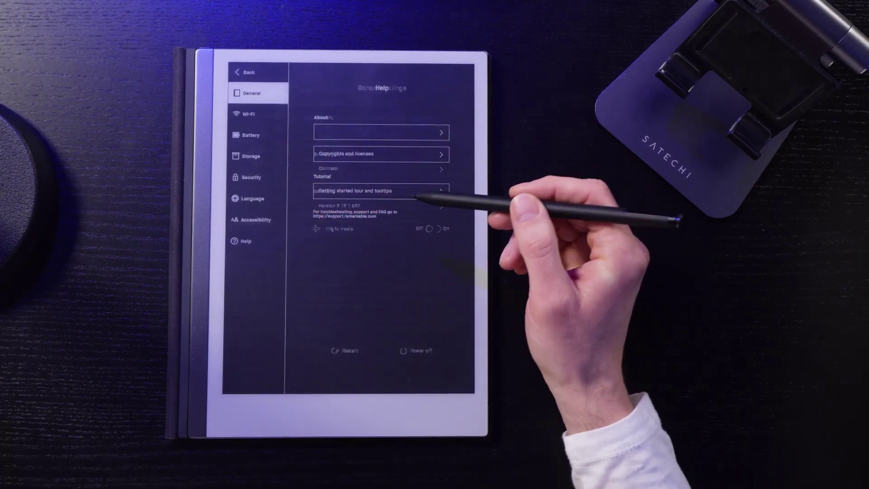
left_click(345, 351)
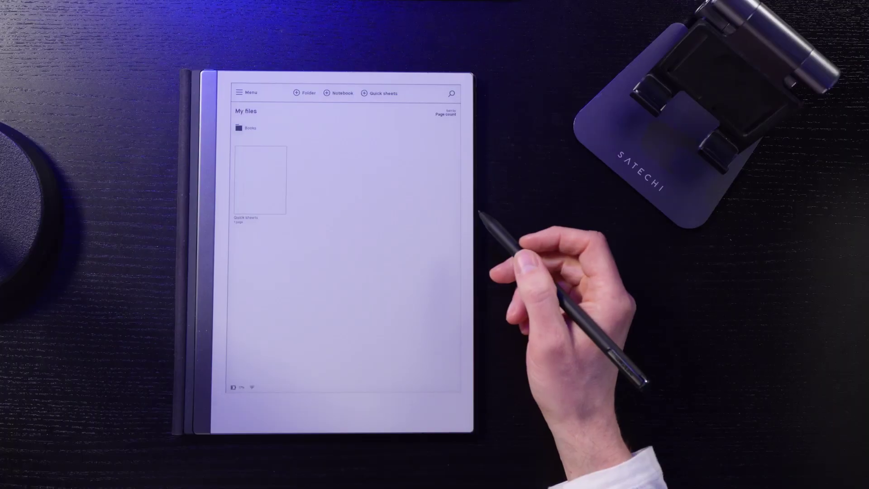
- Create a notebook named Journal using the Journal Page 1 template
left_click(338, 93)
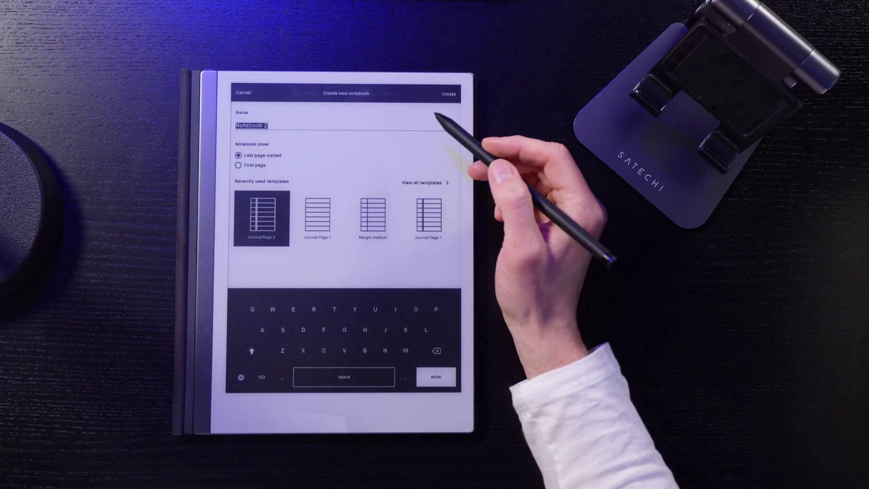
type("J")
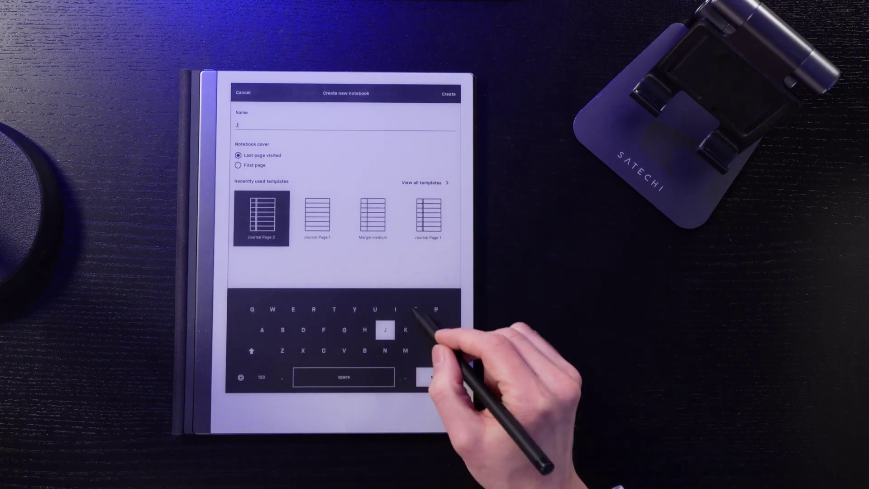
type("our")
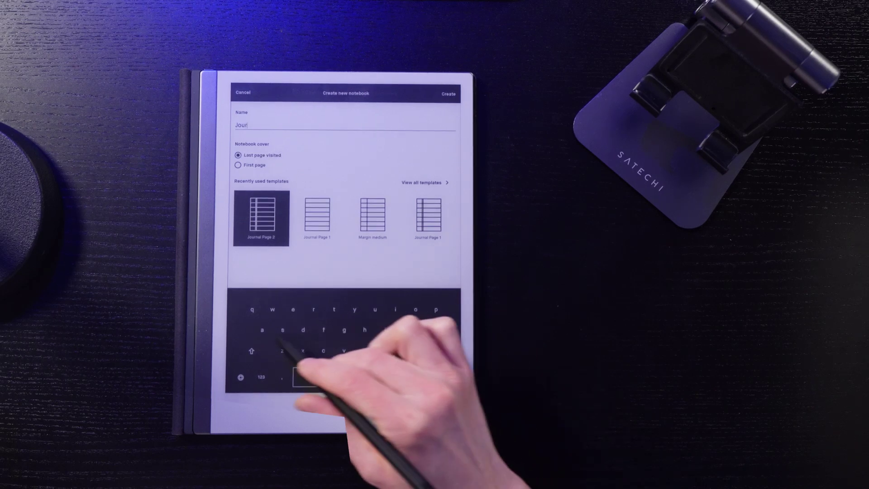
type("nal")
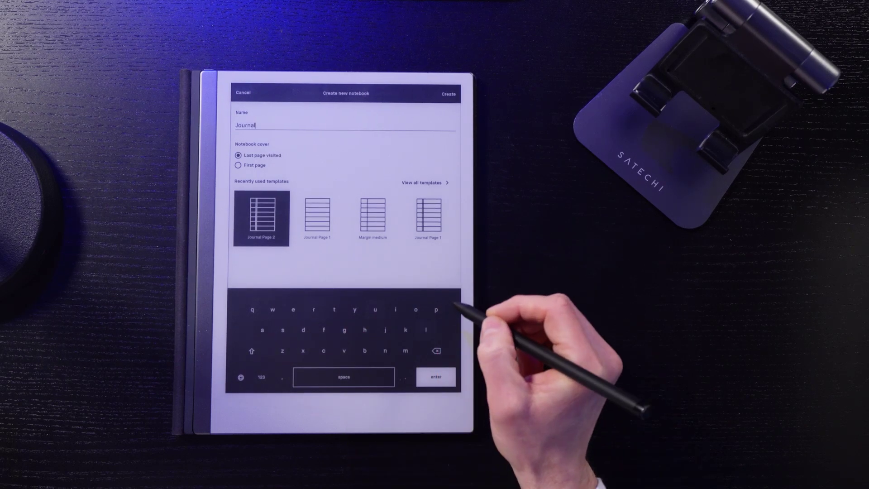
left_click(319, 222)
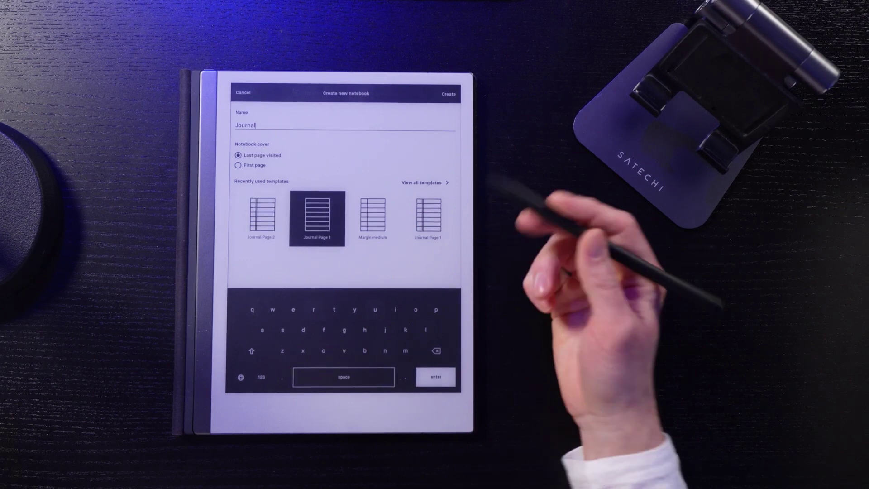
left_click(450, 94)
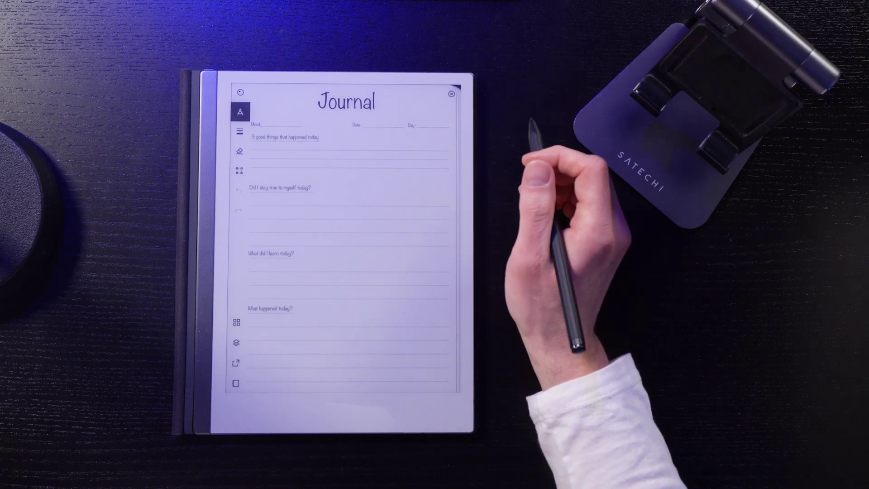
left_click_drag(429, 142, 432, 140)
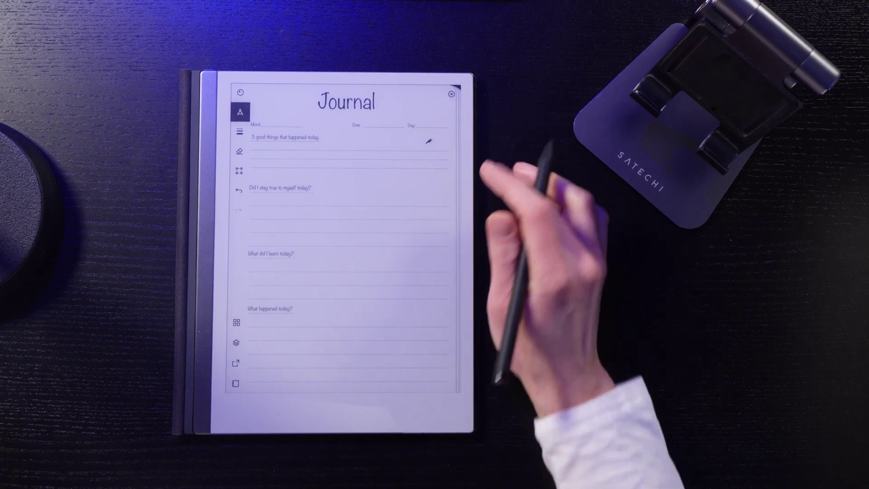
left_click(335, 289)
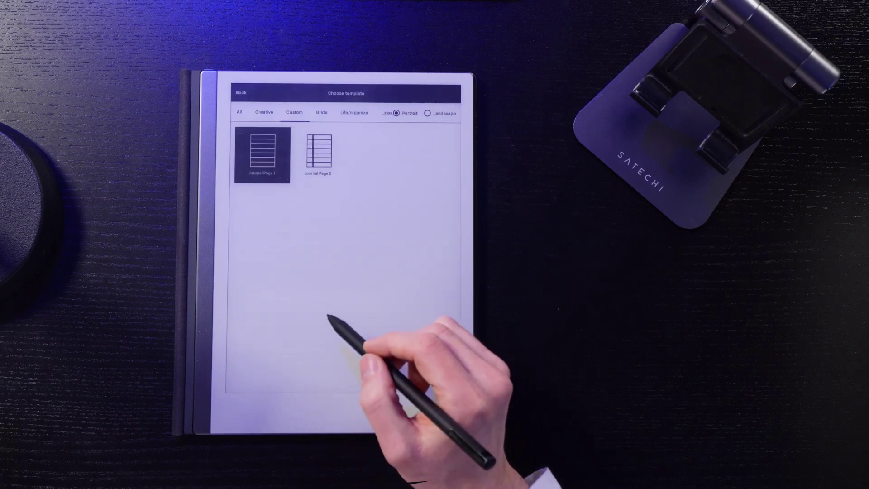
left_click(326, 156)
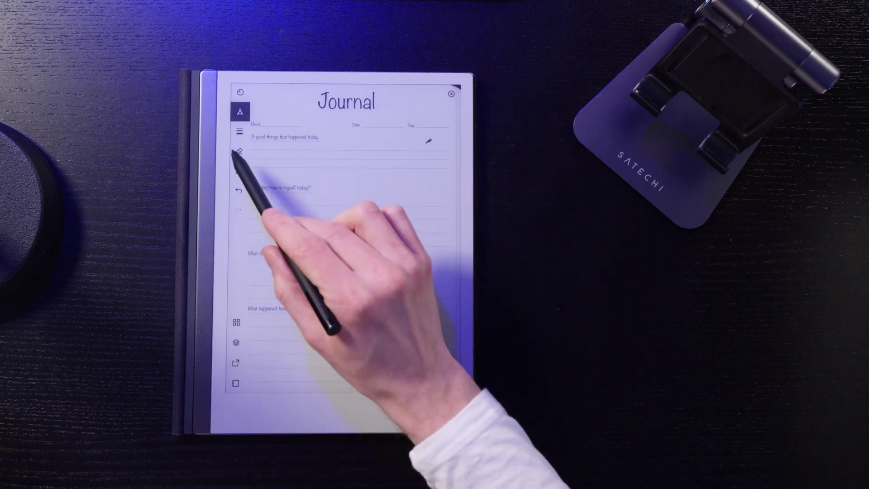
left_click(238, 151)
left_click(239, 150)
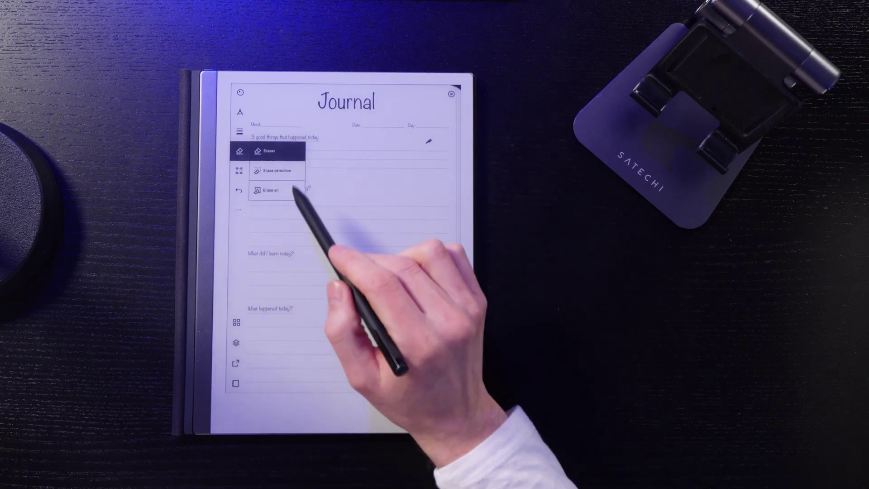
left_click(285, 190)
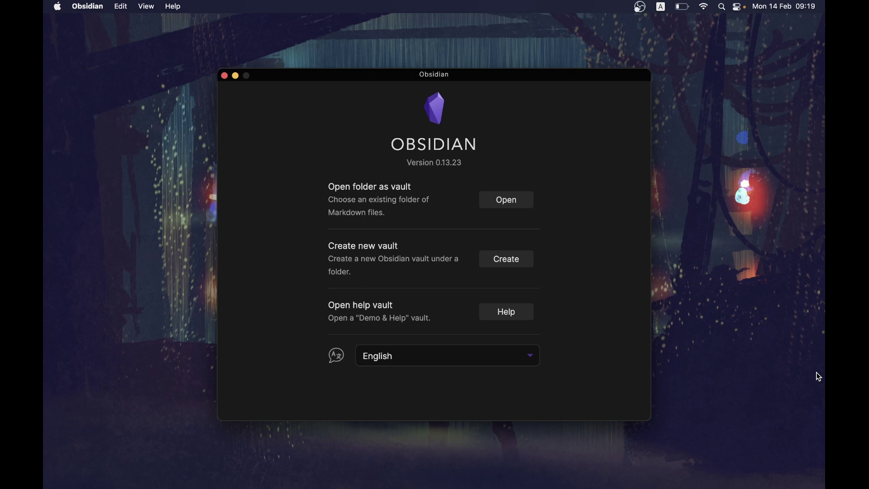
- Create a vault named 'Journal' located in the iCloud Drive Obsidian folder
left_click(523, 269)
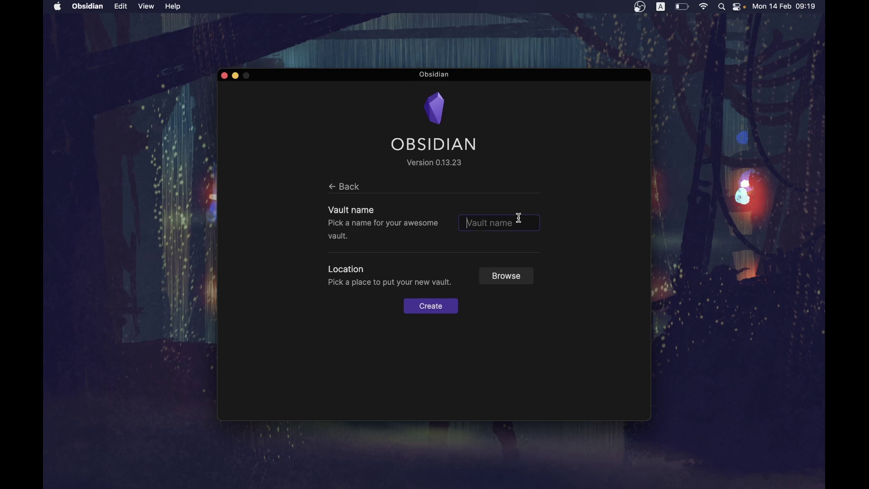
type("Journal")
left_click(511, 279)
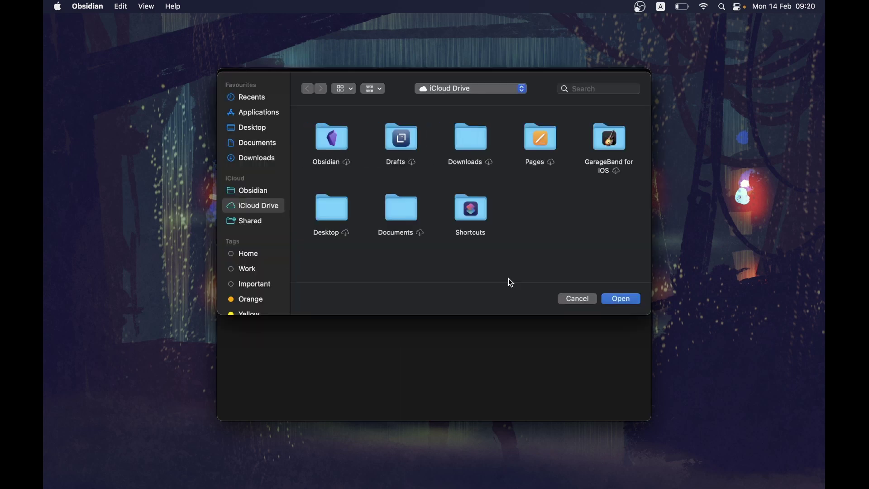
double_click(338, 156)
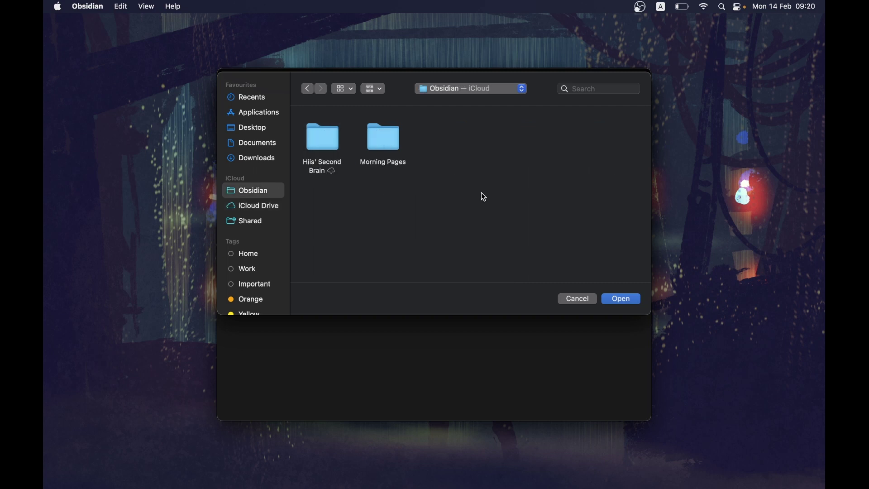
left_click(618, 301)
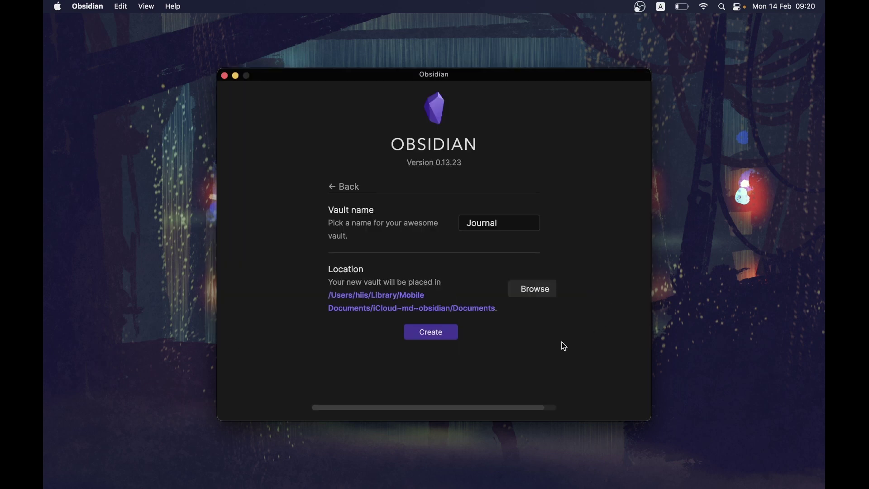
left_click(433, 334)
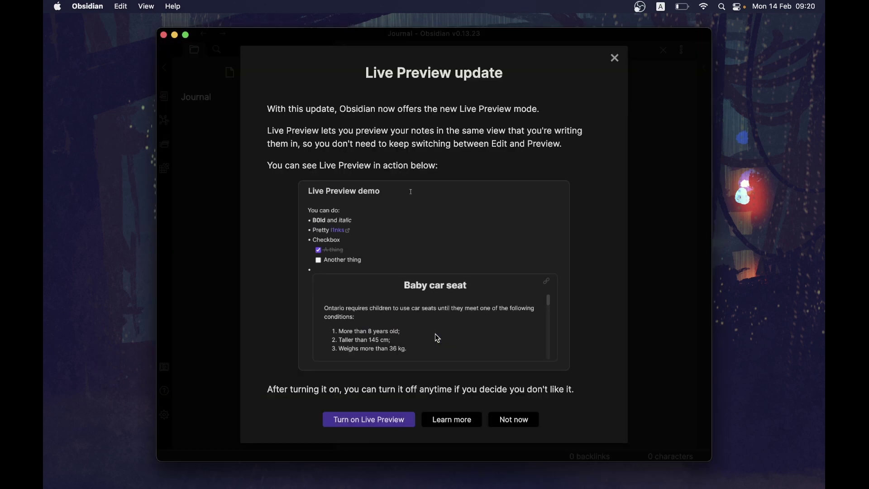
- Turn on Live Preview and create the folders 2022, February and Templates
left_click(386, 416)
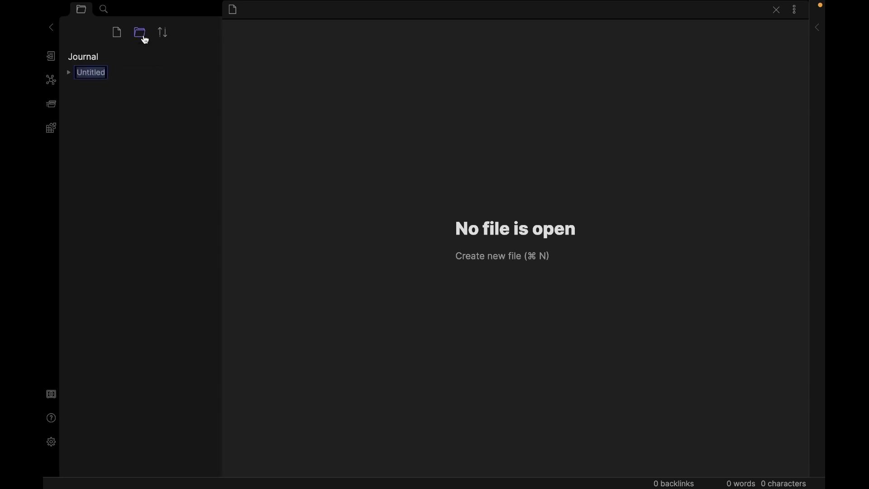
type("2022")
key("Return")
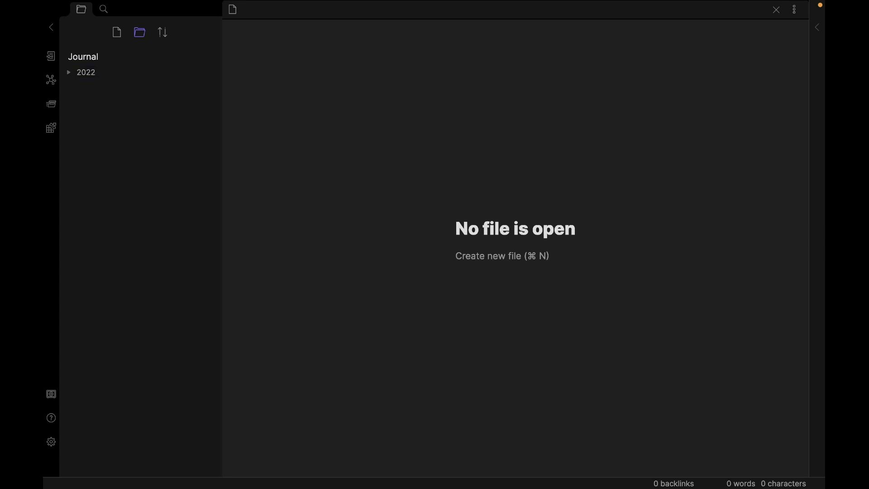
left_click(142, 40)
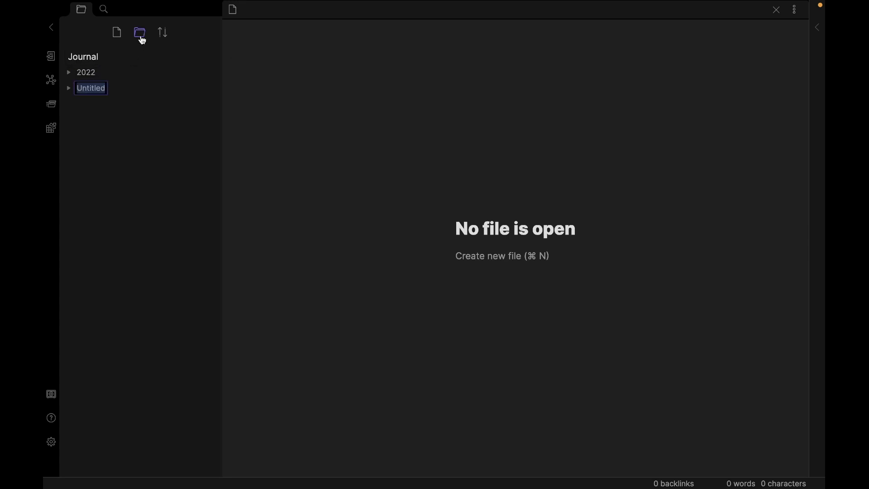
type("February")
key("Return")
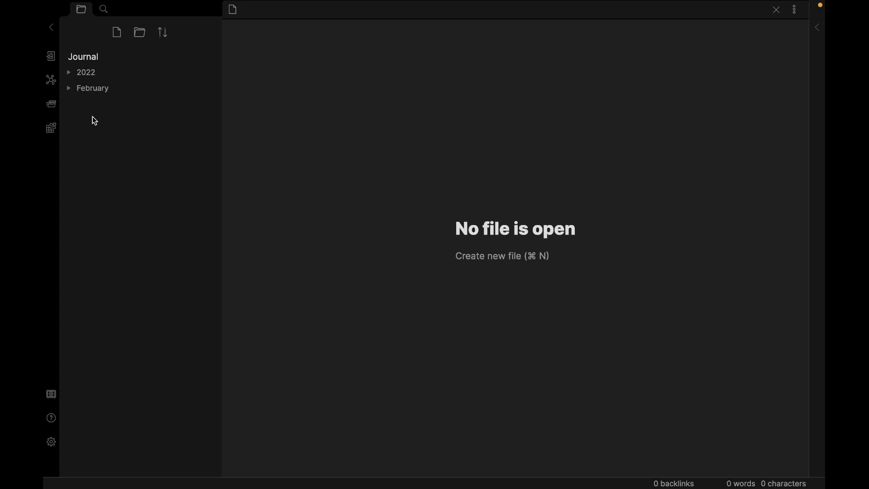
left_click(144, 41)
type("Templates")
key("Return")
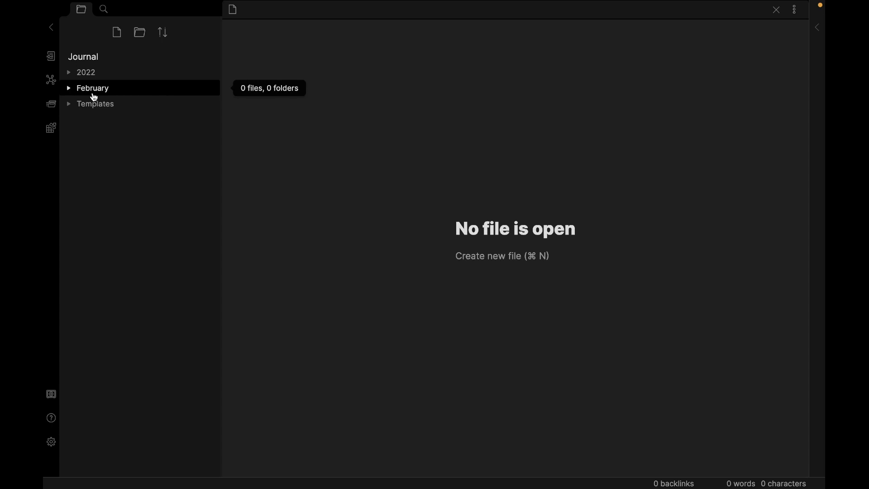
- Move February into 2022 and start a new note inside Templates
left_click_drag(94, 97, 93, 75)
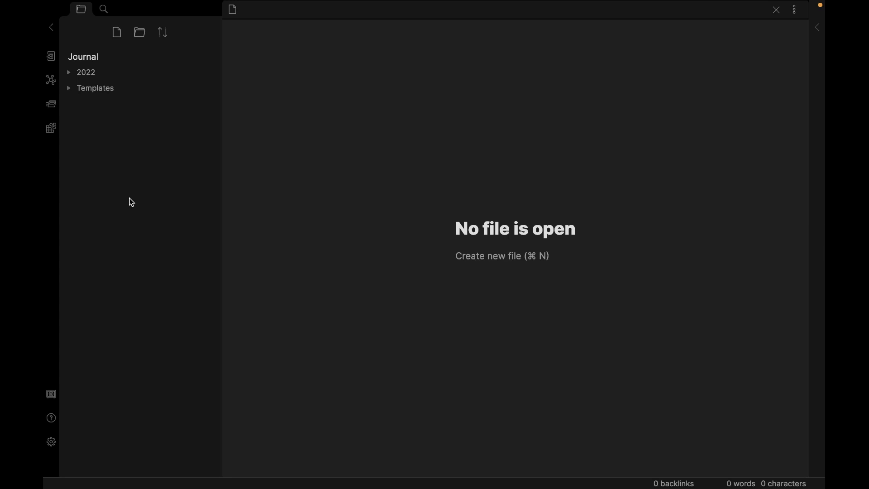
right_click(116, 94)
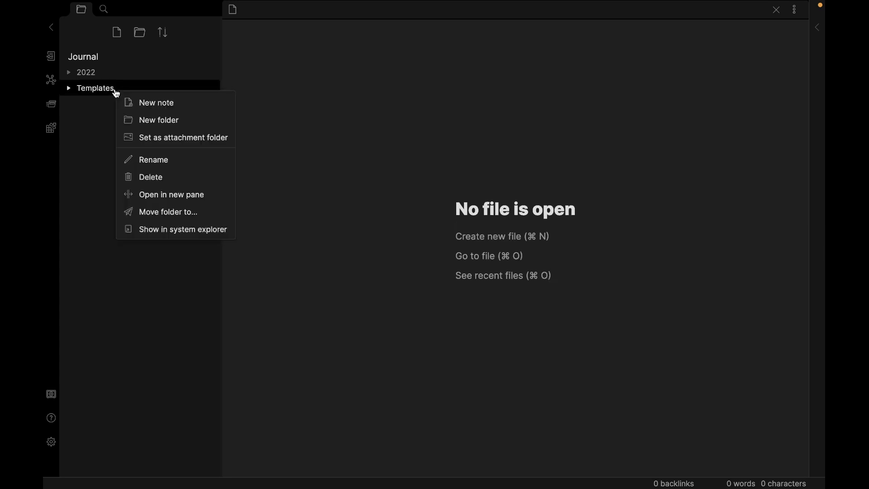
left_click(140, 102)
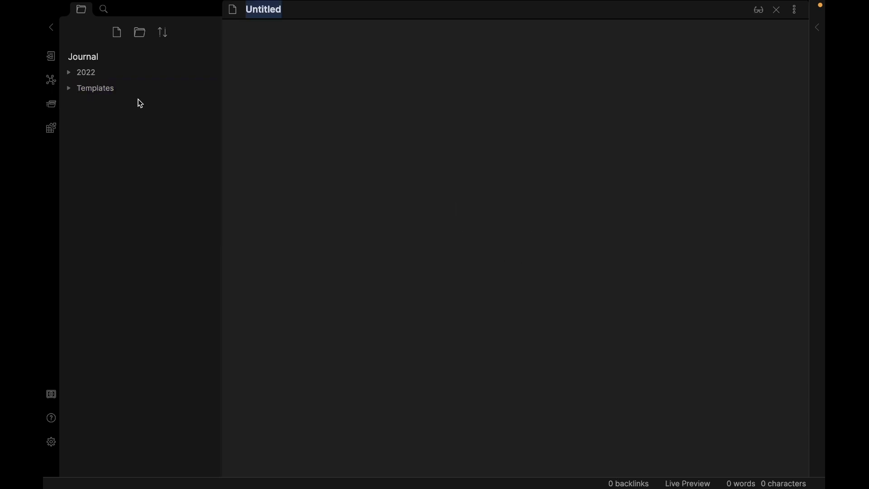
- Title the note Daily Journal Template, add a {{date}} heading and a 'Mood: #' line
type("Daily Journ")
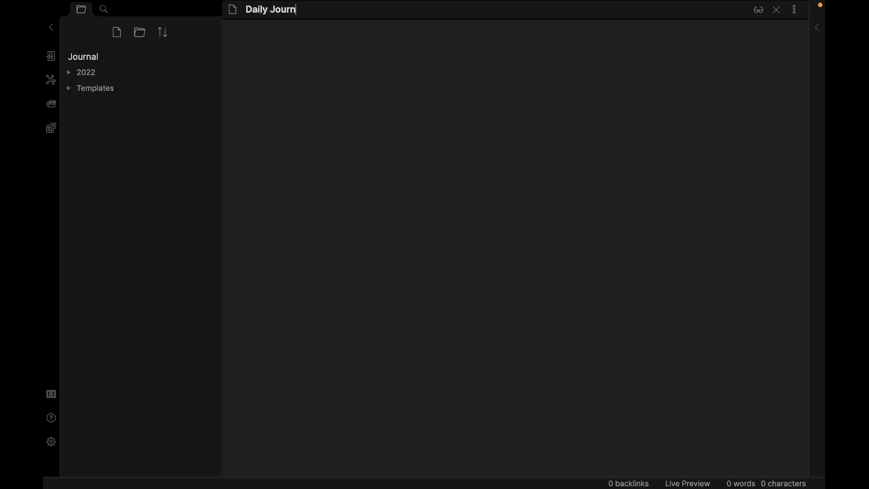
type("al Template")
key("Return")
type("#")
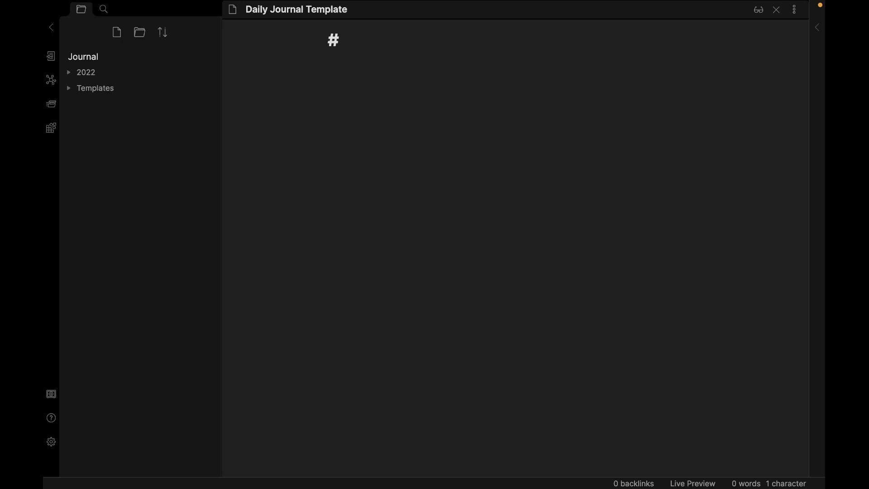
type("#")
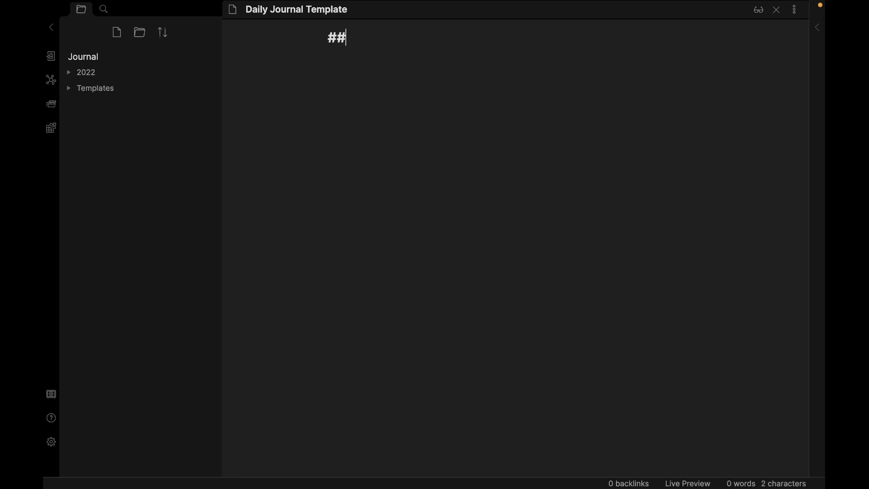
key("BackSpace")
type("{{date: dddd D. MMMM, YYYY}}")
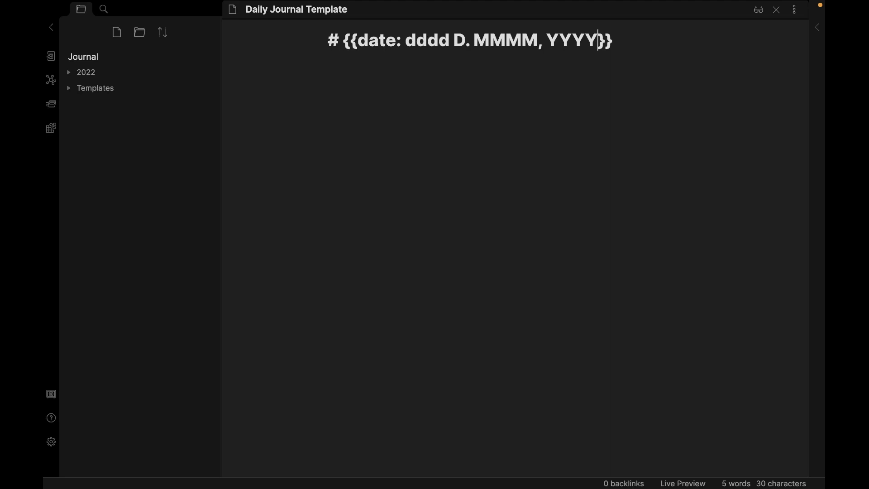
key("Return")
key("Return")
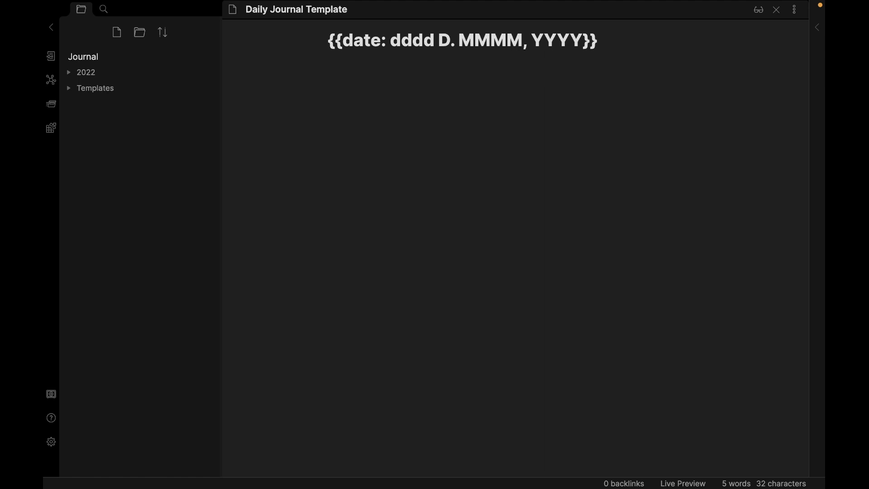
type("Mood: #happ")
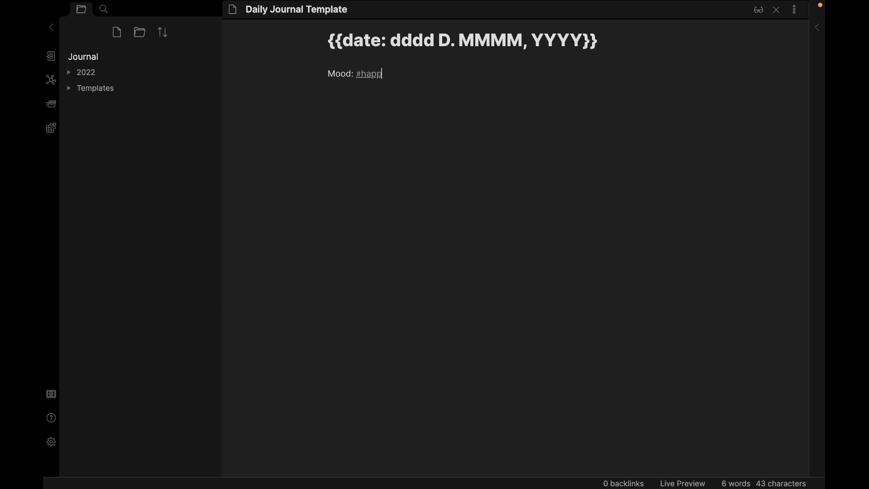
key("BackSpace")
key("BackSpace")
key("BackSpace")
key("BackSpace")
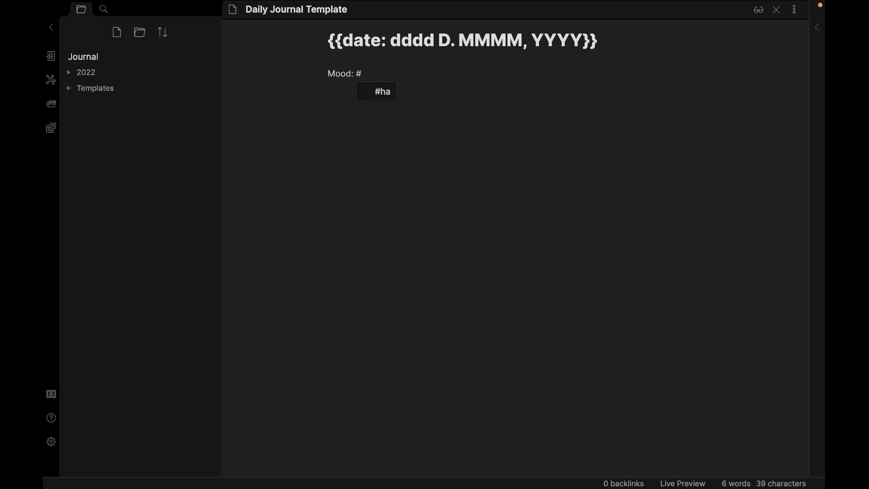
key("Escape")
key("Return")
key("Return")
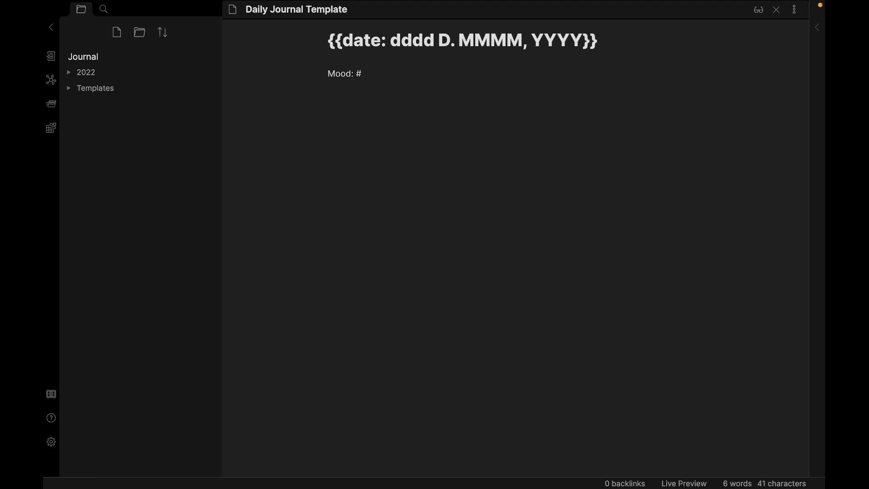
- Add headings '3 Good things that happened today', 'Did I stay true to myself today?', 'What did I learn today?'
type("# 3 Good things that happened today")
key("Return")
key("Return")
type("# Did I stay true to myself today?")
key("Return")
key("Return")
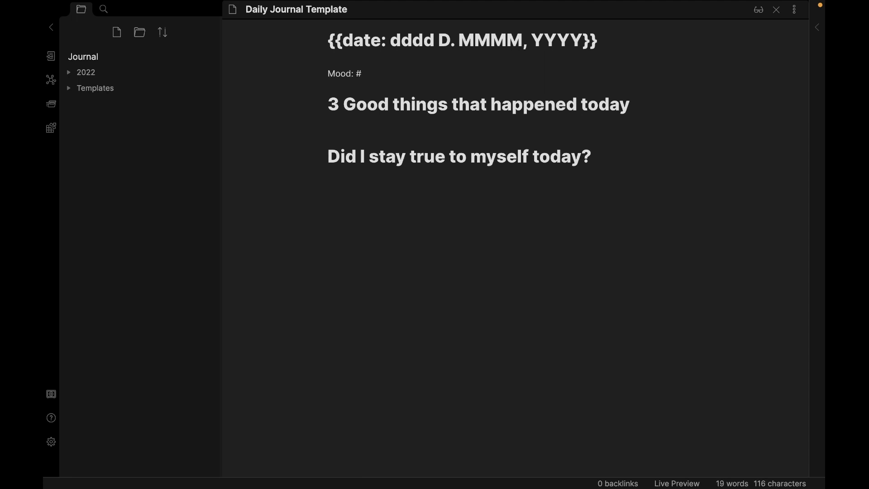
type("# What did I learn today?")
key("Return")
key("Return")
- Add the heading 'What happened today?' and a blank line above the question headings
type("# What happened today?")
left_click(326, 90)
key("Return")
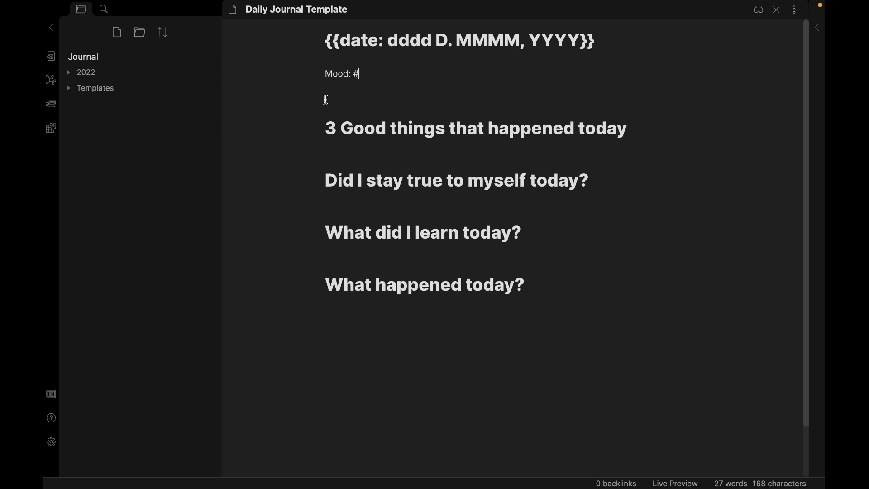
- Enable the Templates core plugin and set its template folder location to Templates
left_click(53, 444)
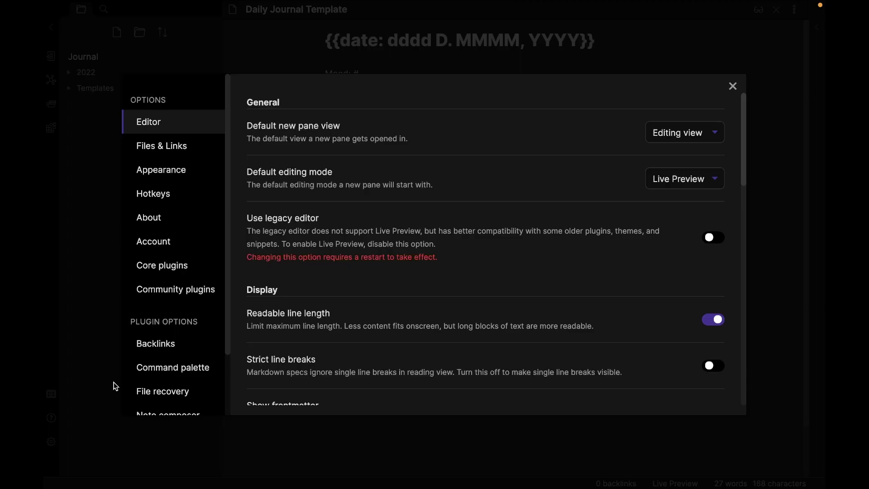
left_click(162, 270)
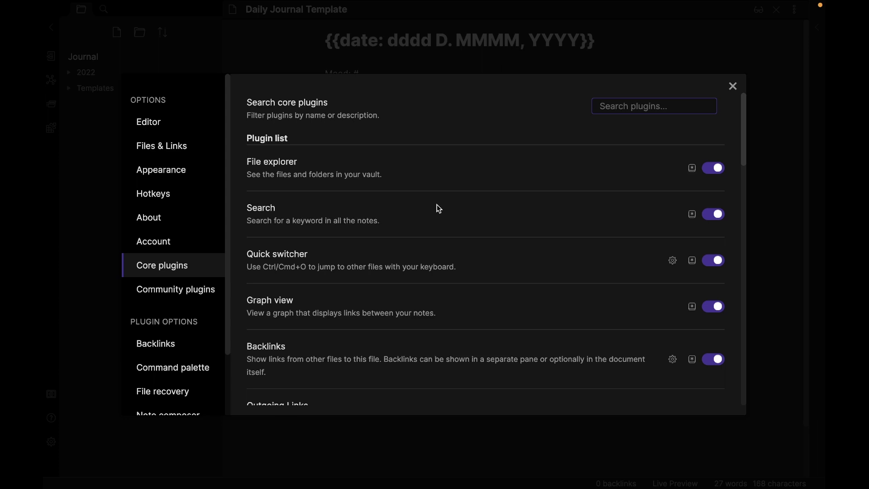
scroll(439, 208, "down", 5)
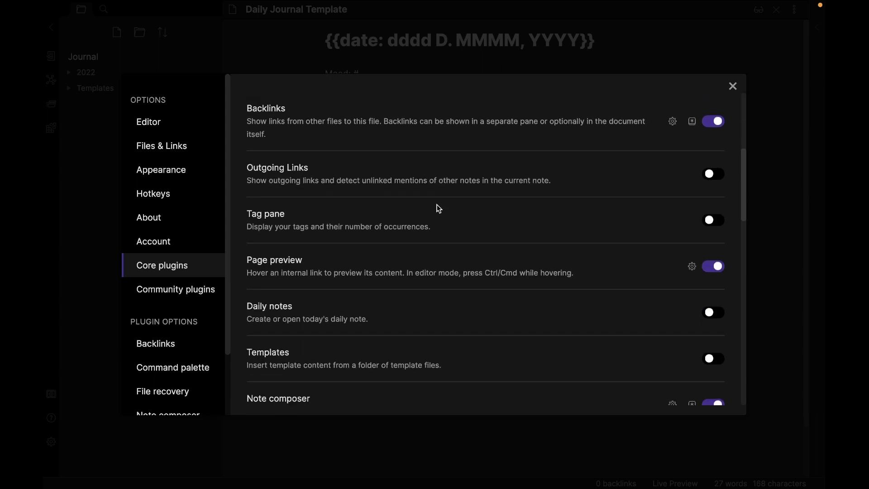
scroll(438, 208, "down", 2)
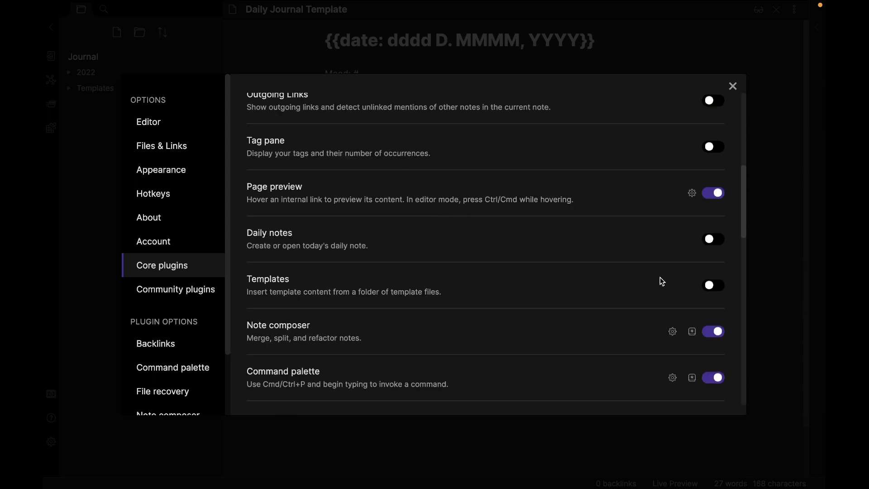
left_click(719, 290)
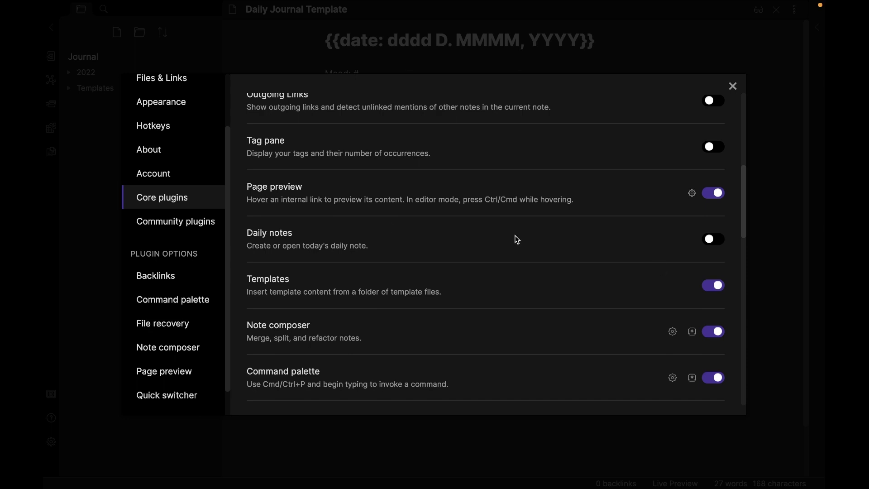
scroll(200, 286, "down", 1)
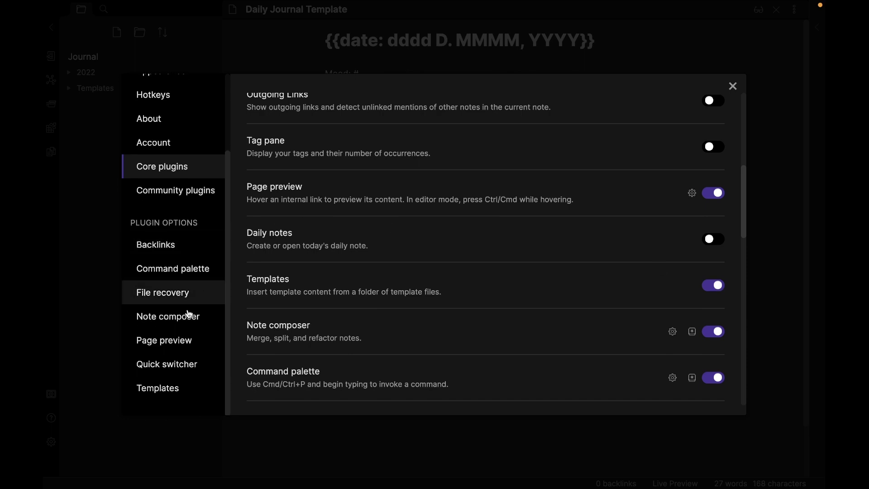
left_click(158, 389)
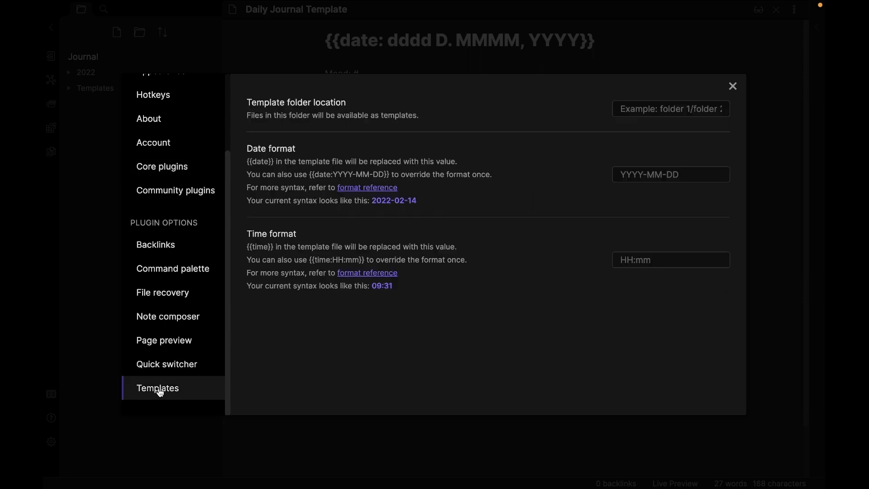
left_click(648, 111)
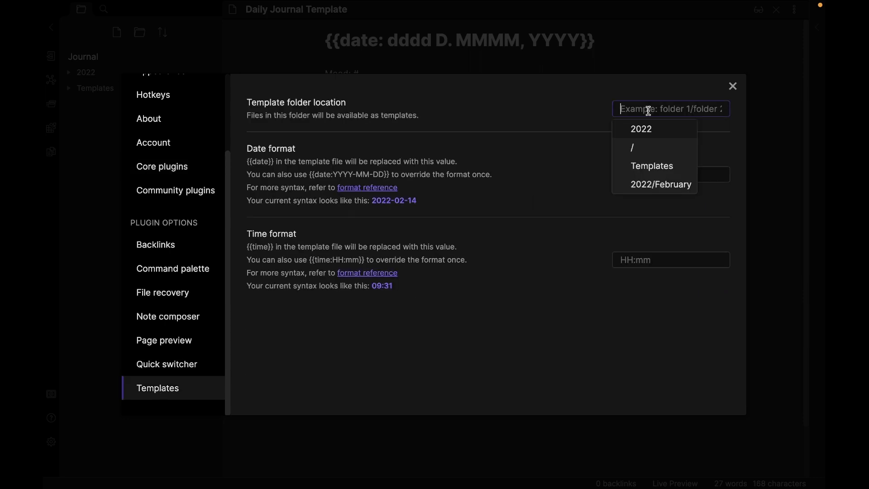
left_click(648, 167)
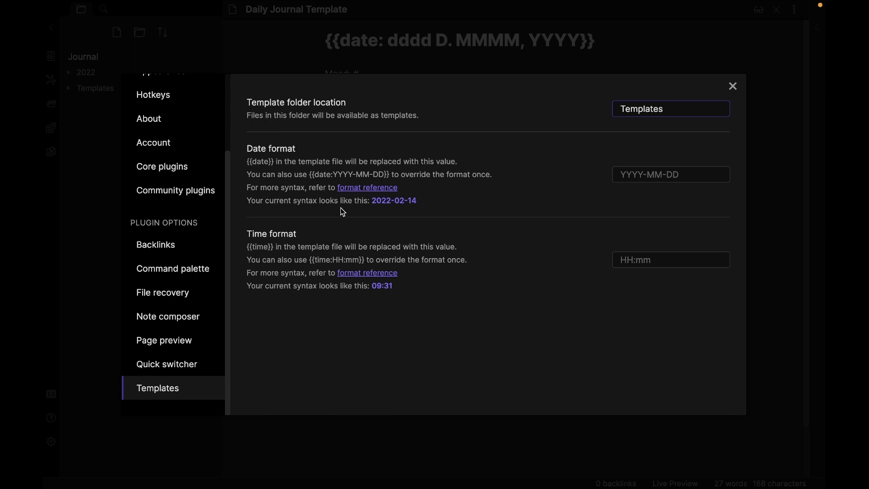
- Enable Daily notes with Templates/Daily Journal Template, Open on startup, and 2022/February as location
left_click(189, 175)
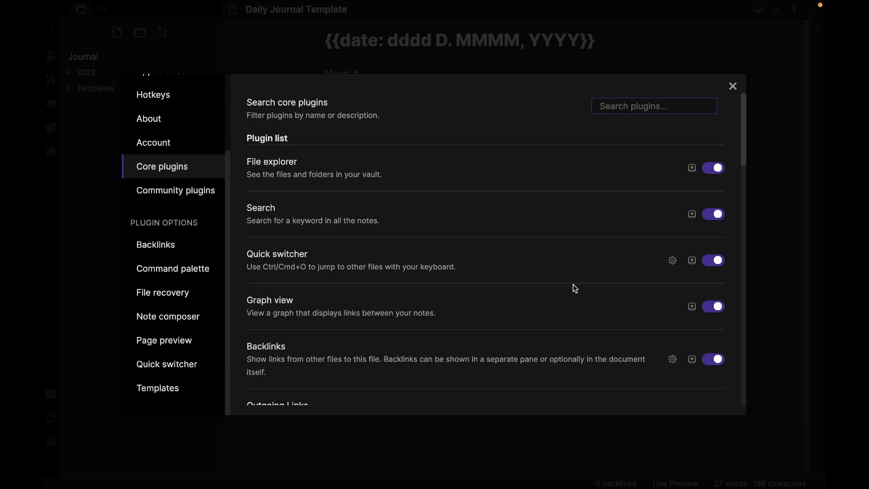
scroll(573, 285, "down", 8)
scroll(548, 283, "up", 1)
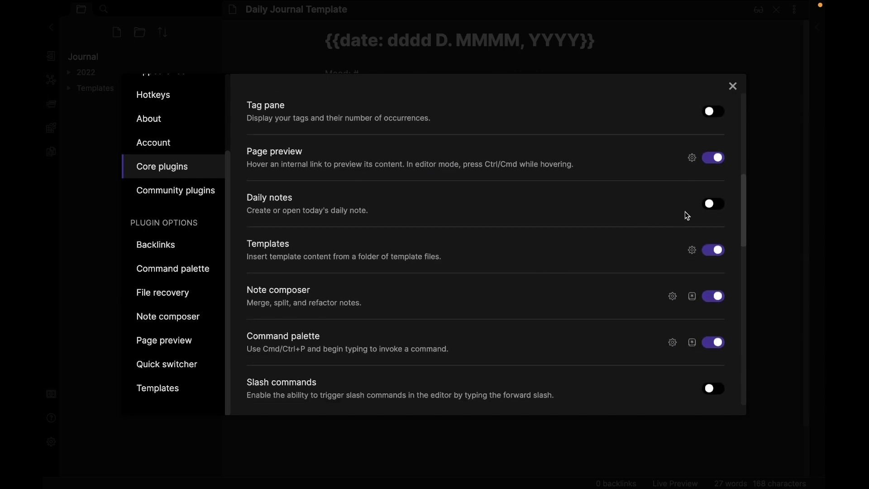
left_click(720, 205)
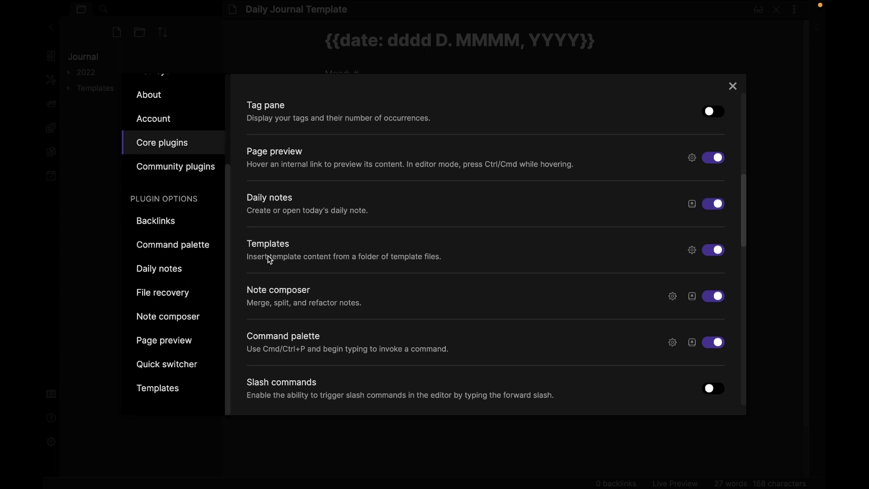
left_click(161, 276)
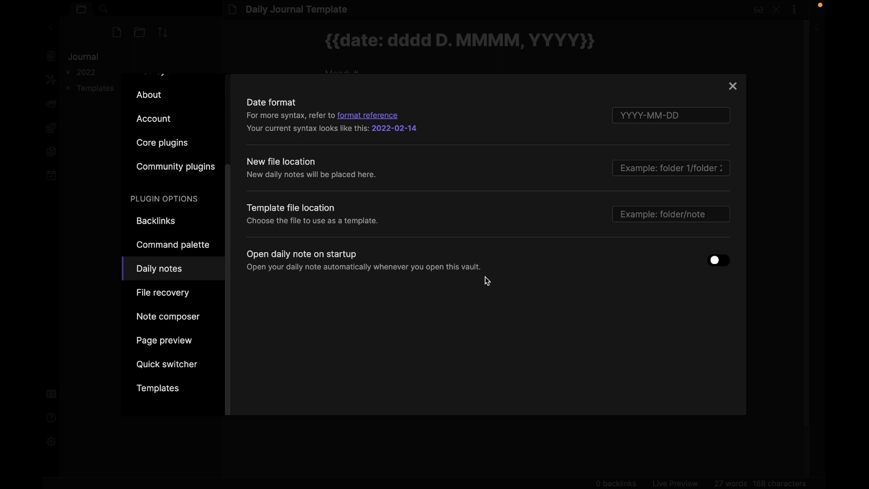
left_click(702, 215)
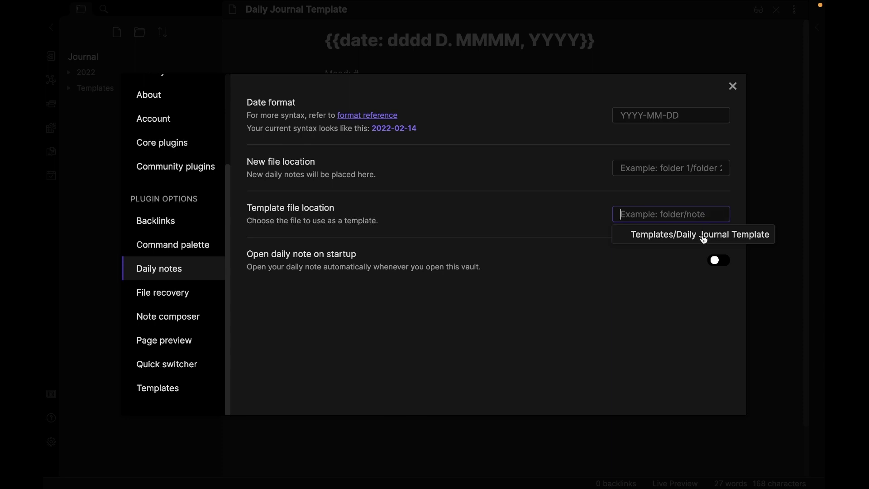
left_click(703, 234)
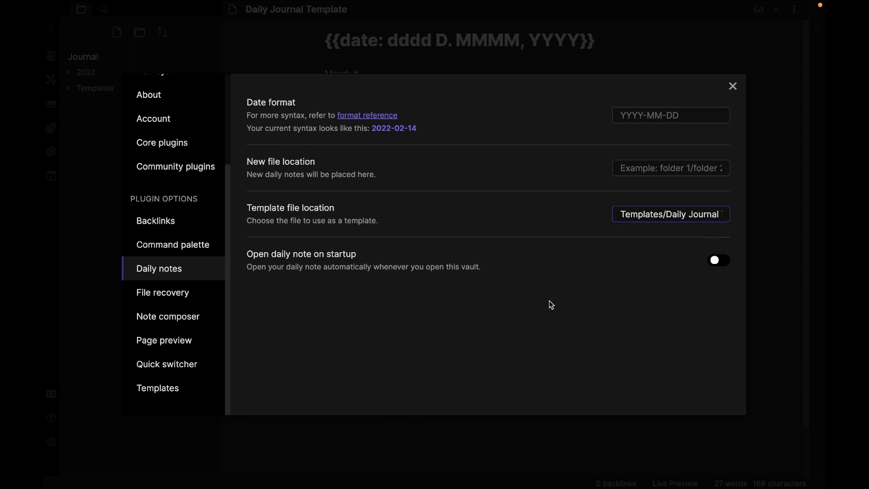
left_click(724, 263)
left_click(663, 170)
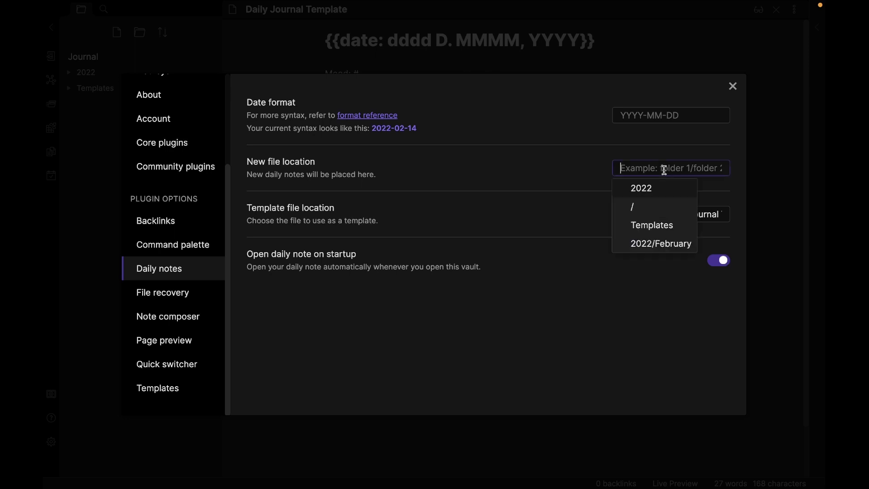
left_click(672, 243)
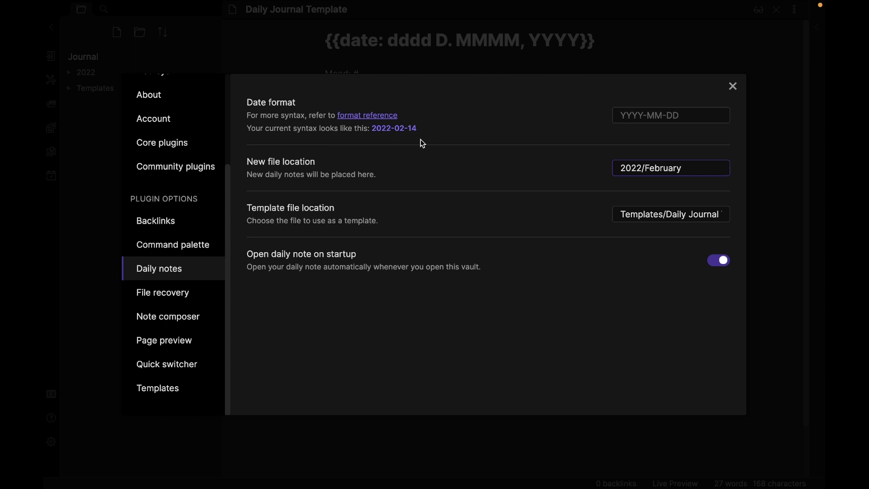
key("Escape")
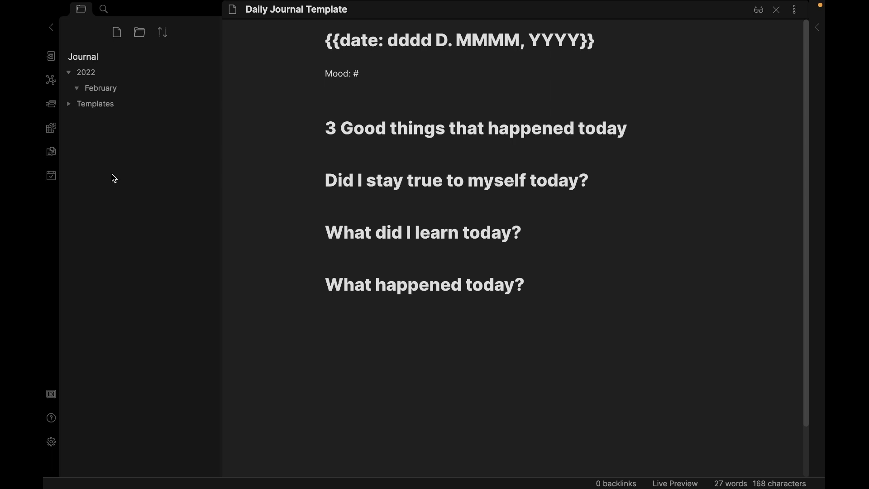
- Create today's daily note from the template and rename it from 2022-02-14 to 2022-02-08
left_click(58, 179)
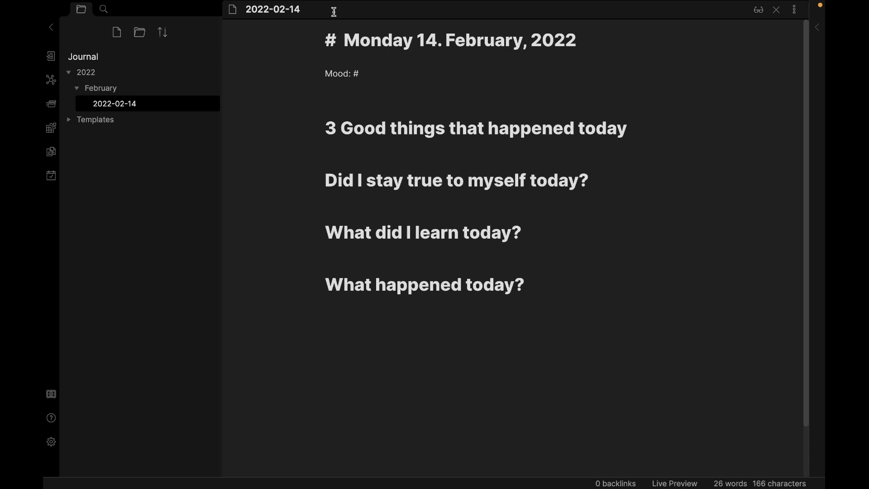
left_click(331, 10)
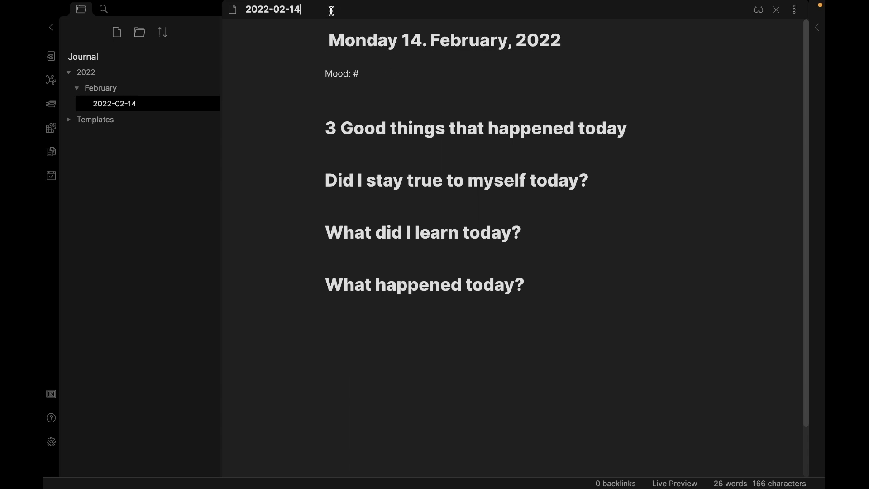
key("BackSpace")
key("BackSpace")
type("08")
left_click(430, 84)
- Change the heading's day from 14 to 8 so it reads Monday 8. February, 2022
left_click(421, 41)
key("BackSpace")
key("BackSpace")
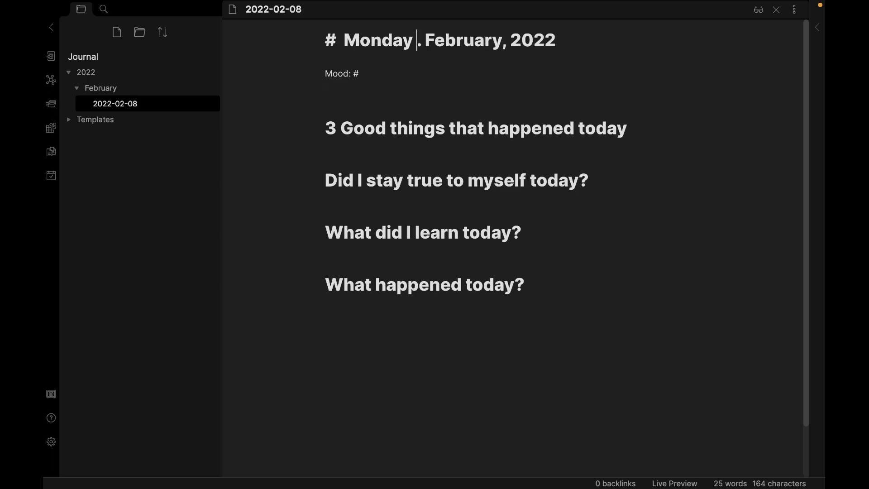
type("8")
left_click(630, 273)
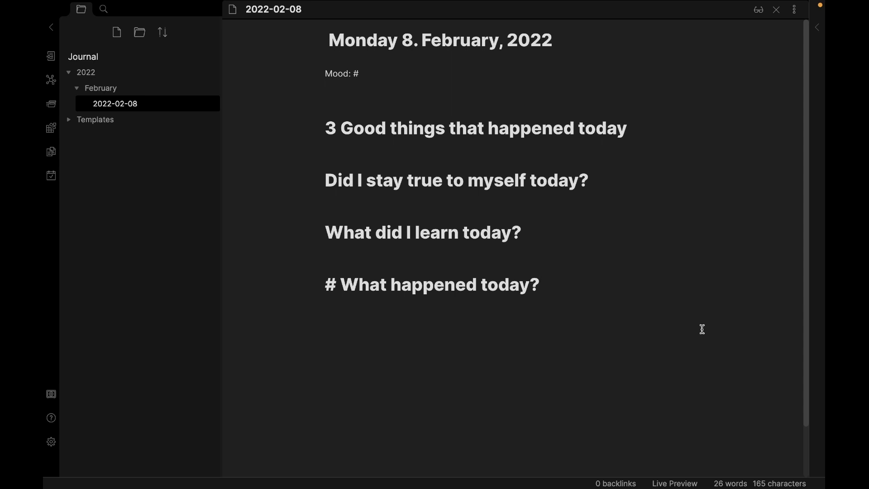
- Paste the drafted journal entry, with its Morning Routine link and #workout tag, below What happened today?
key("Return")
key("Return")
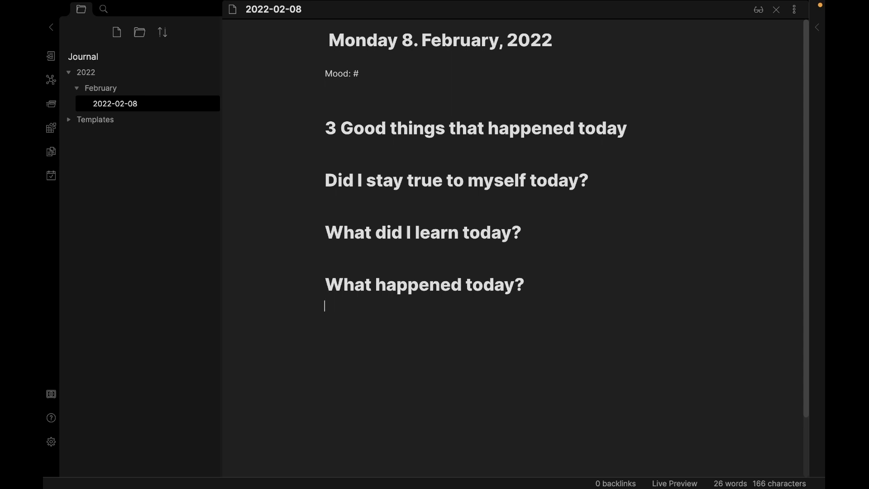
key("ctrl+v")
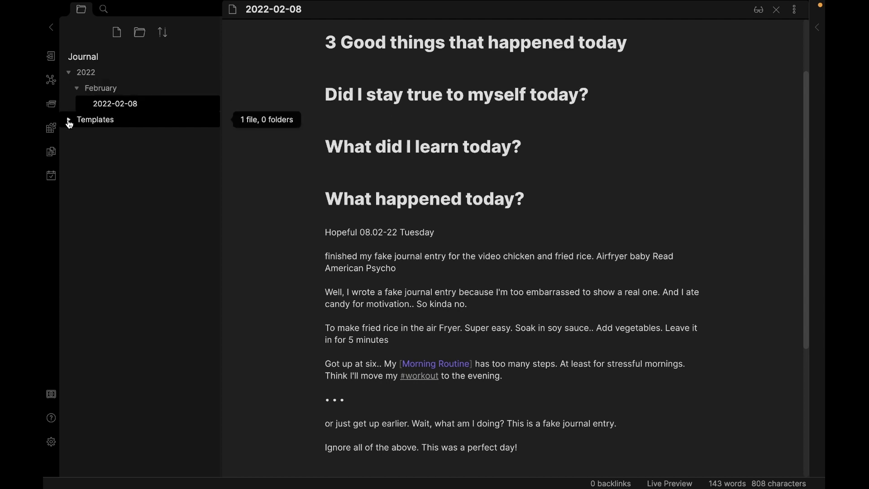
- Open Daily Journal Template from the Templates folder and start a '-' bullet under 3 Good things
left_click(73, 121)
left_click(126, 140)
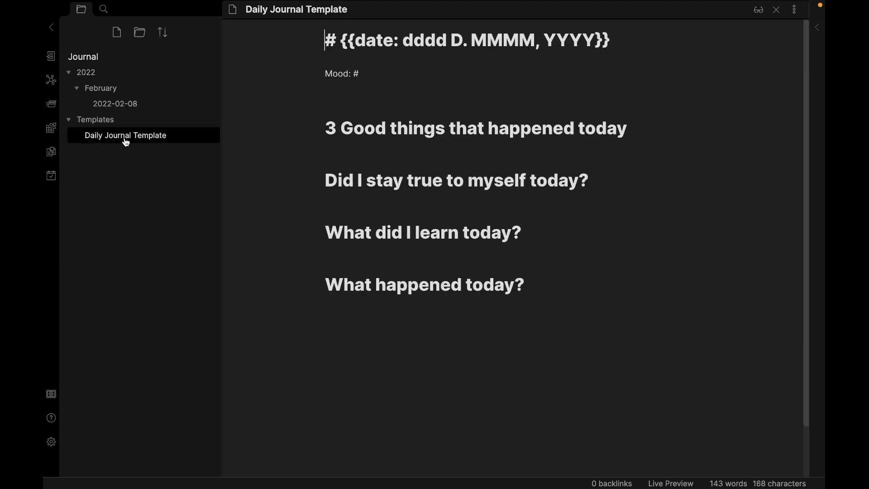
left_click(335, 146)
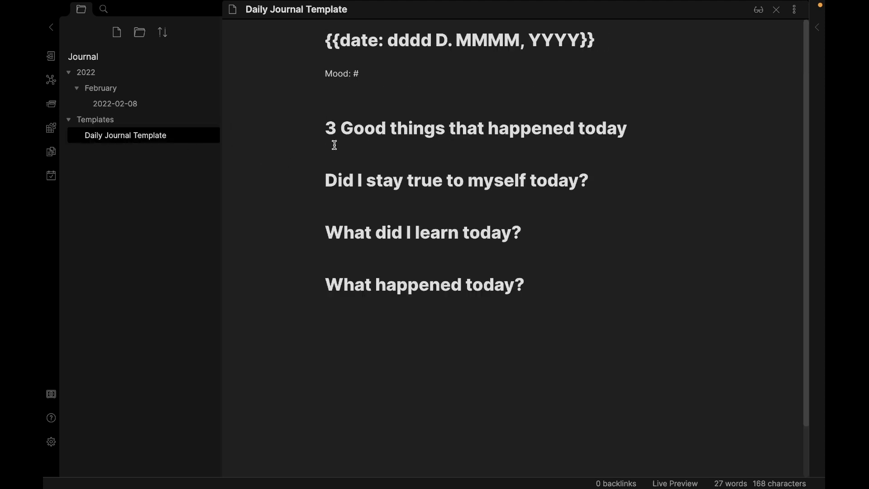
type("-")
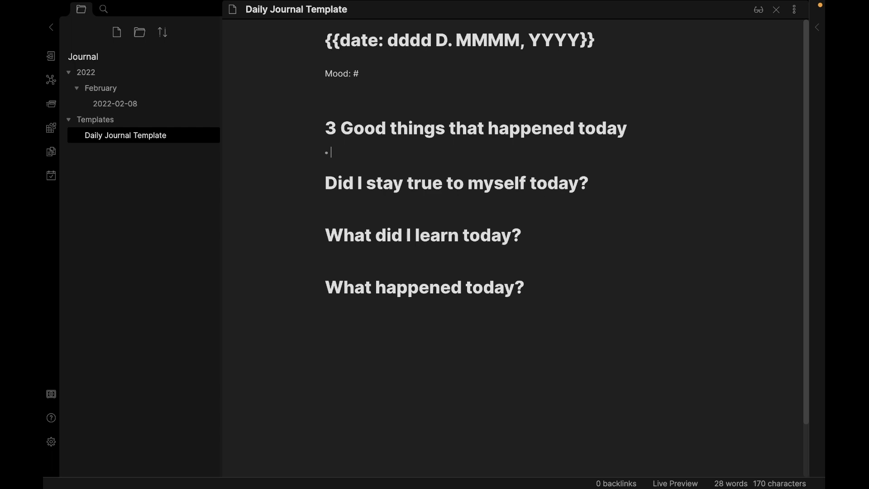
- Reopen 2022-02-08 and start a '-' bullet under 3 Good things that happened today
left_click(119, 104)
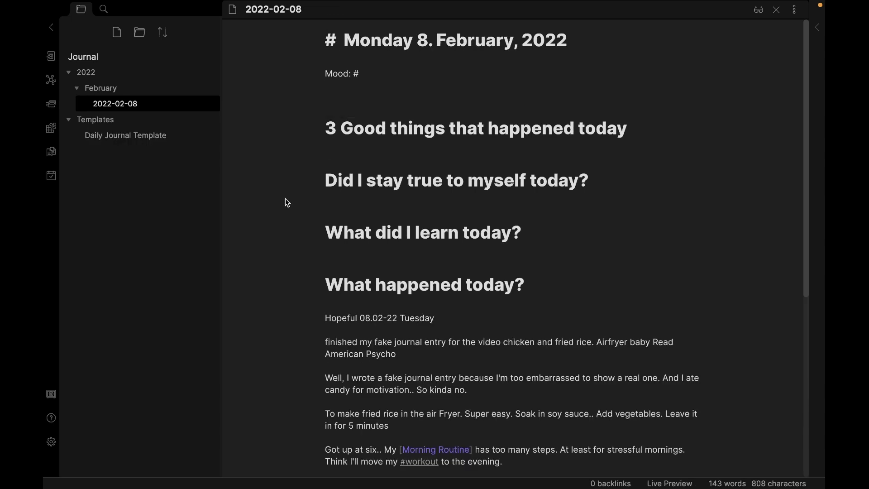
left_click(332, 146)
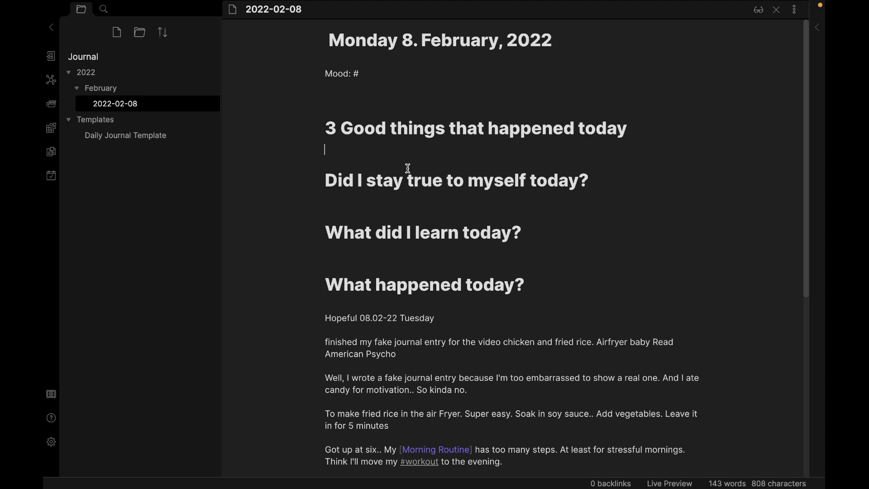
type("-")
scroll(407, 150, "down", 2)
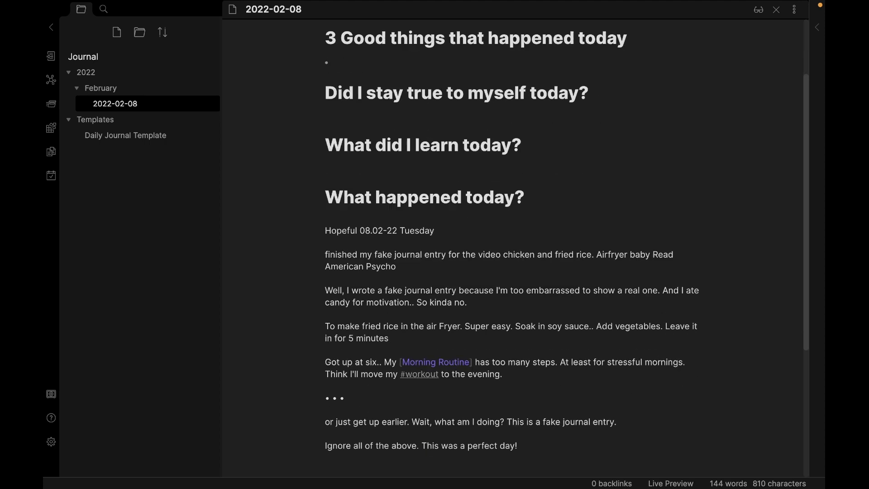
scroll(511, 236, "down", 1)
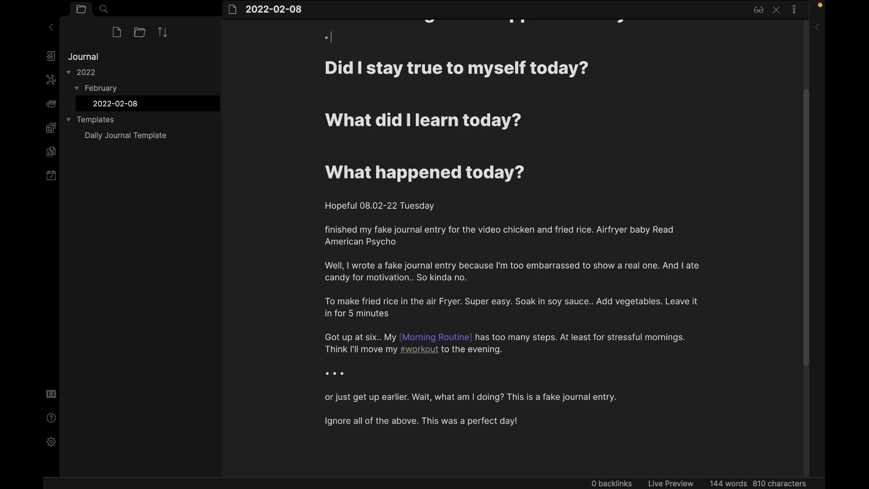
- Move the word Hopeful from the Tuesday line into the Mood line as #Hopeful
double_click(341, 206)
key("ctrl+c")
key("BackSpace")
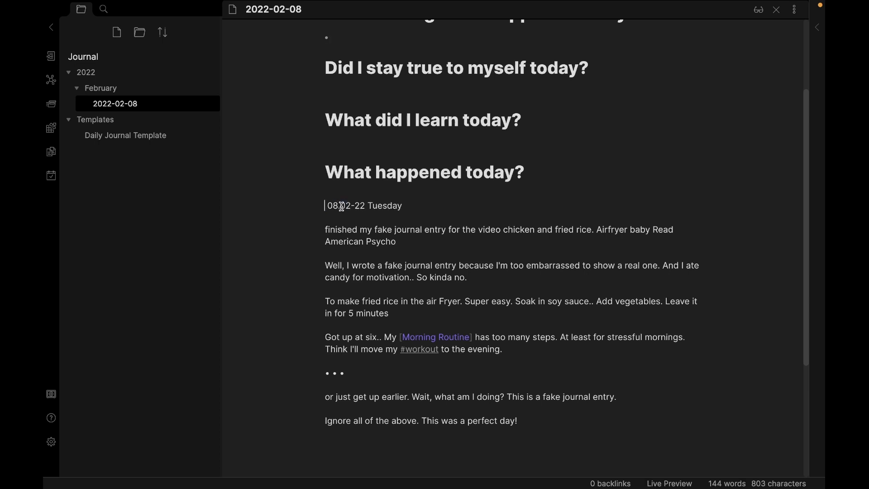
scroll(342, 201, "up", 3)
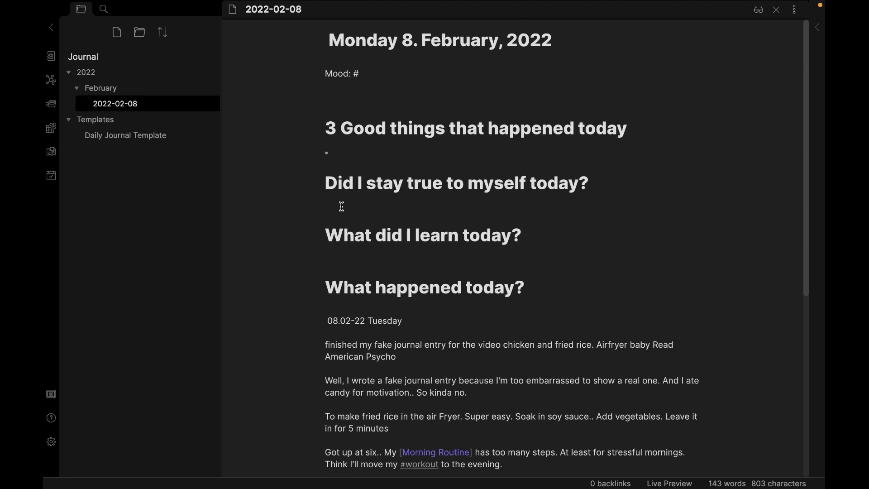
left_click(361, 76)
key("ctrl+v")
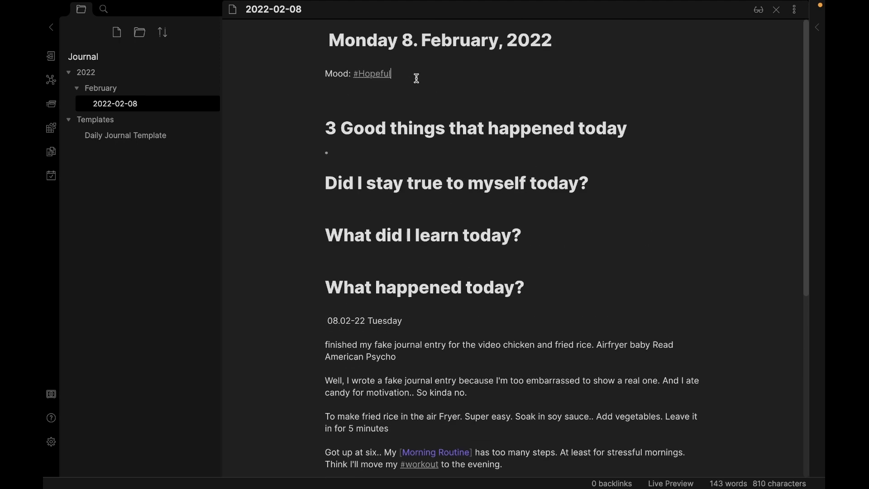
- Delete the leftover 08.02-22 Tuesday date line
left_click(360, 95)
left_click_drag(414, 323, 305, 324)
key("BackSpace")
- Move the good-things line into the bullets, splitting off Airfryer baby and Read American Psycho
key("Down")
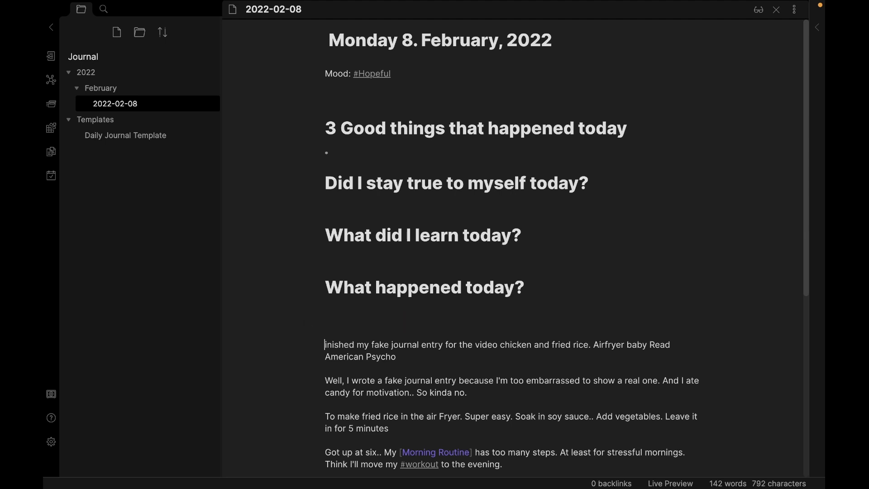
key("shift+End")
key("ctrl+x")
key("Up")
key("Up")
key("Up")
key("Up")
key("Up")
key("Up")
key("End")
key("ctrl+v")
left_click(510, 153)
key("Return")
left_click(482, 167)
type("!")
key("Return")
- Move the fried rice and 'Well, I wrote' paragraphs under their matching reflection headings
scroll(482, 167, "down", 2)
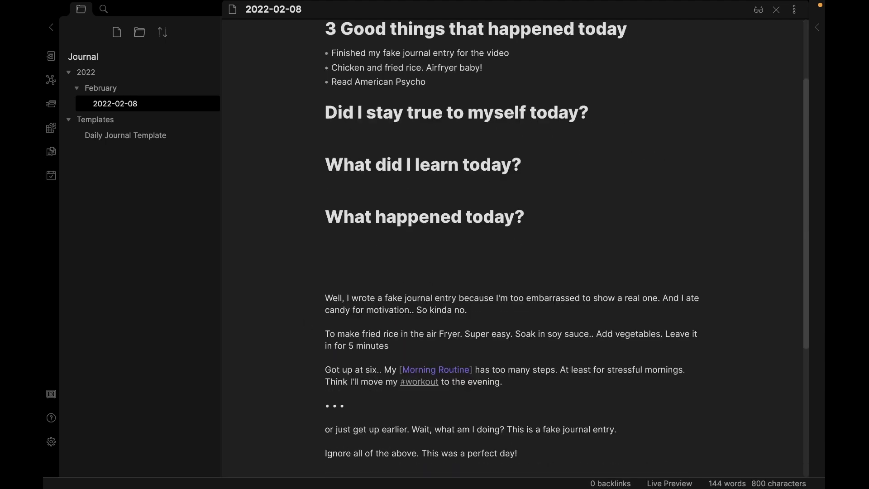
triple_click(407, 297)
key("ctrl+x")
left_click(351, 131)
key("ctrl+v")
- Delete the ••• separator, join and capitalise the 'Or just' line, and remove extra blank lines
scroll(404, 335, "down", 2)
key("BackSpace")
key("BackSpace")
key("BackSpace")
key("BackSpace")
key("BackSpace")
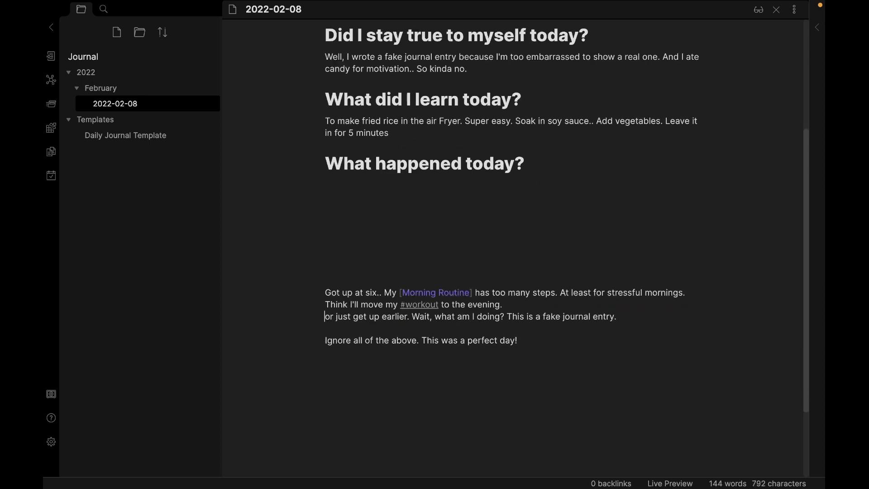
key("BackSpace")
key("Delete")
type("O")
left_click(332, 188)
key("BackSpace")
key("BackSpace")
key("BackSpace")
key("BackSpace")
scroll(718, 194, "up", 3)
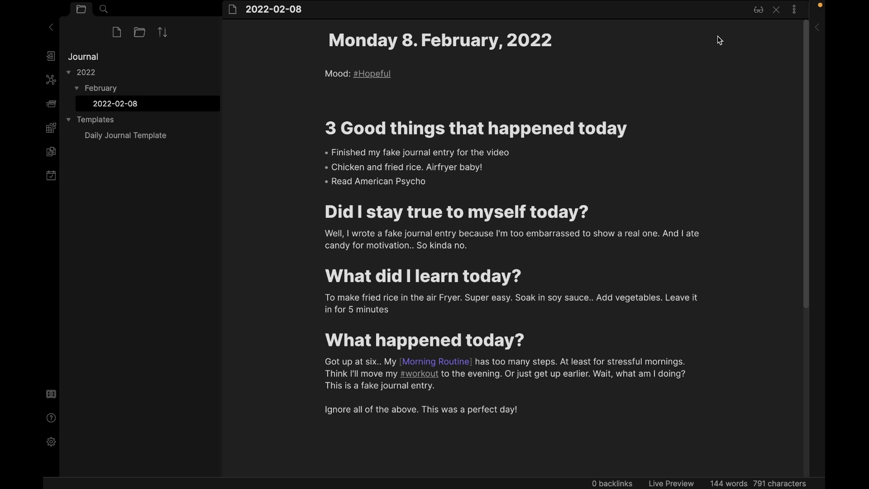
- Wrap Morning Routine in double brackets as an internal link and confirm it in Reading view
left_click(758, 10)
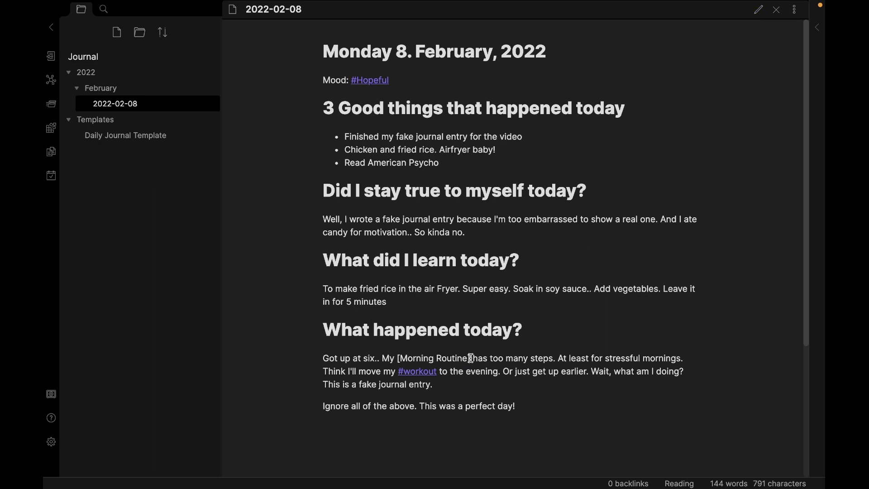
left_click(753, 9)
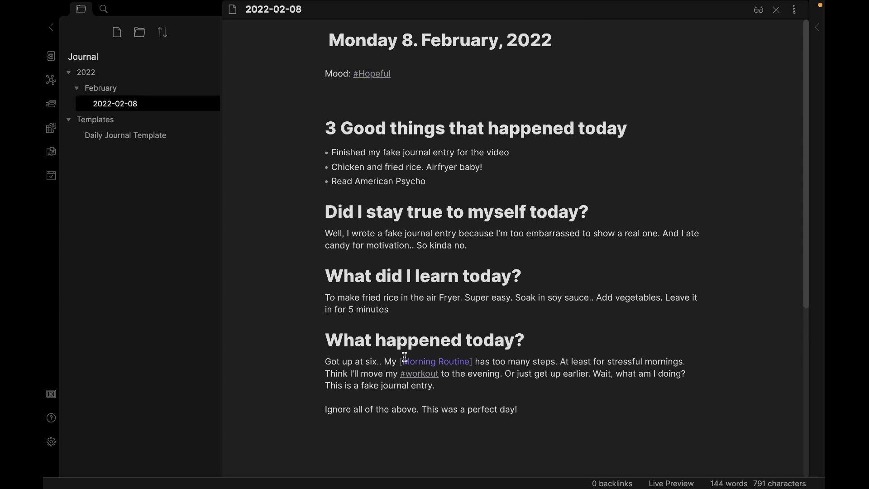
left_click_drag(399, 359, 475, 361)
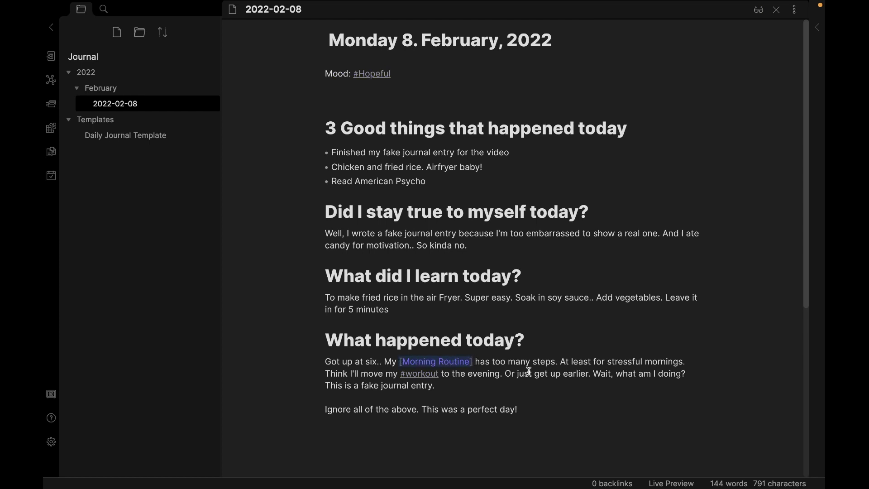
type("[")
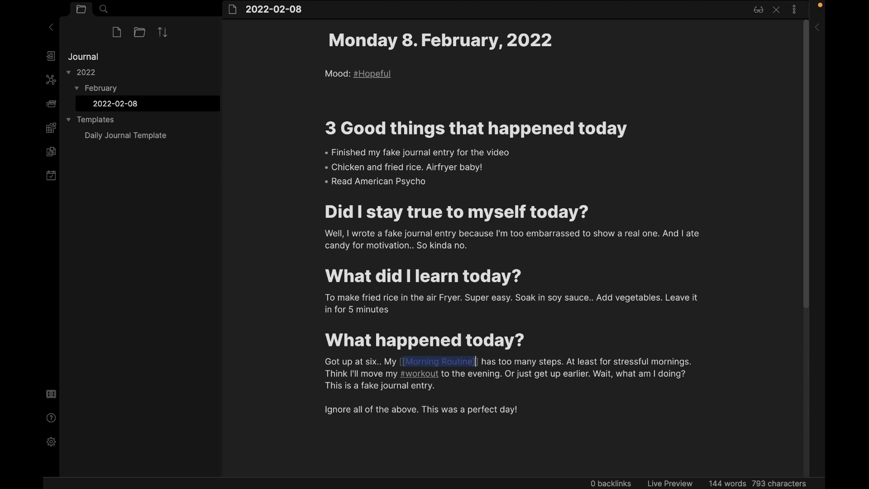
left_click(582, 320)
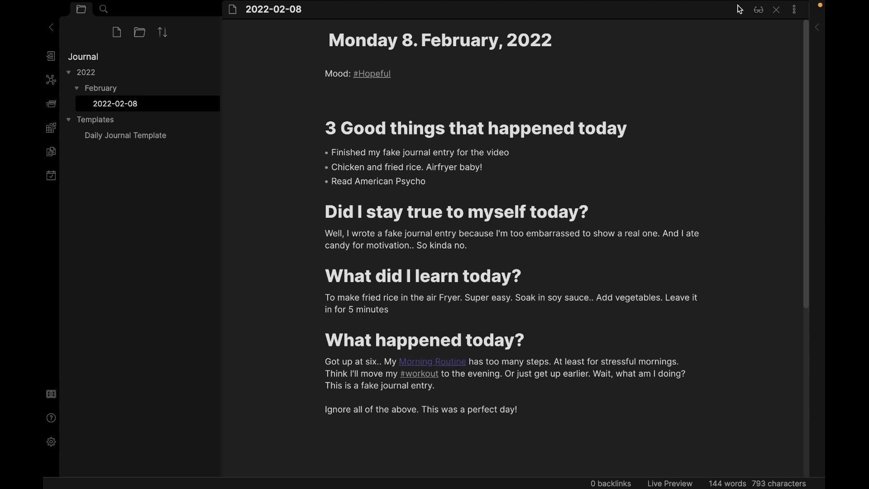
left_click(755, 12)
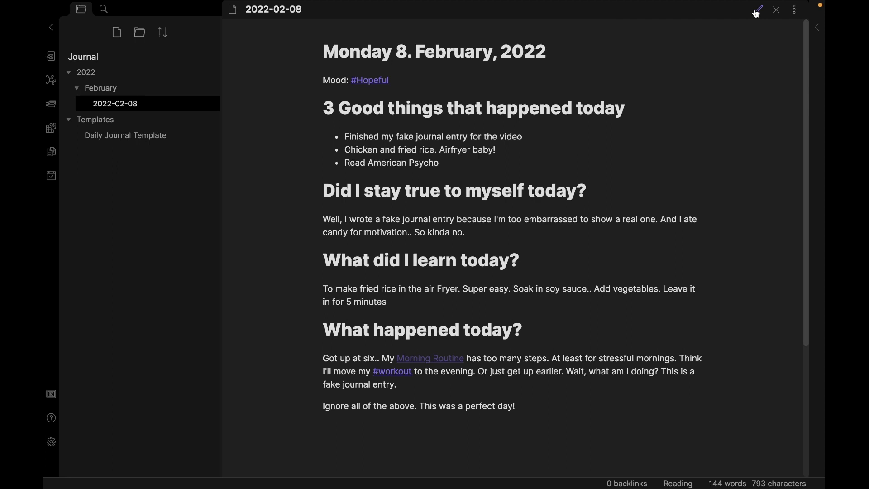
left_click(756, 13)
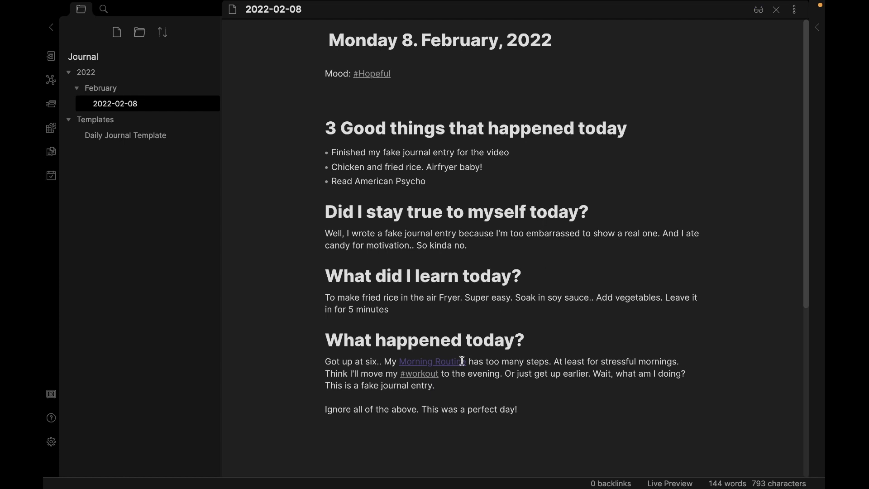
mouse_move(460, 362)
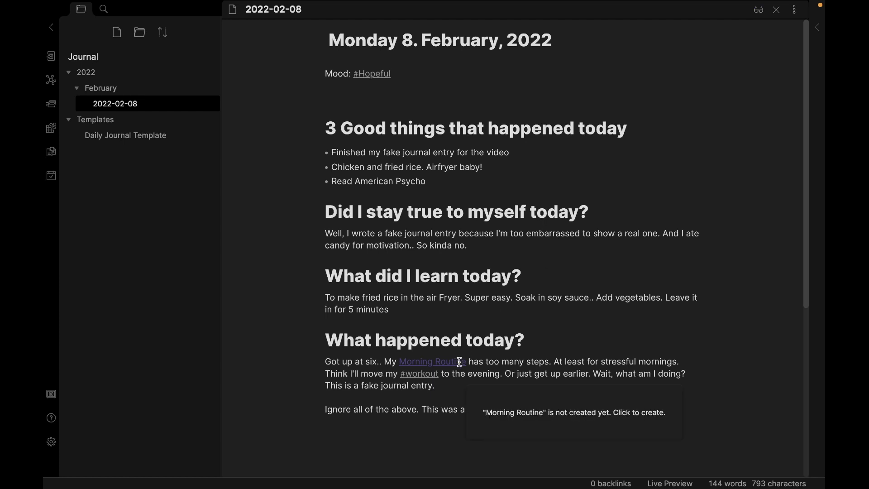
- Create Morning Routine from its link, paste the two dated routine lists, and view its backlink
left_click(460, 361)
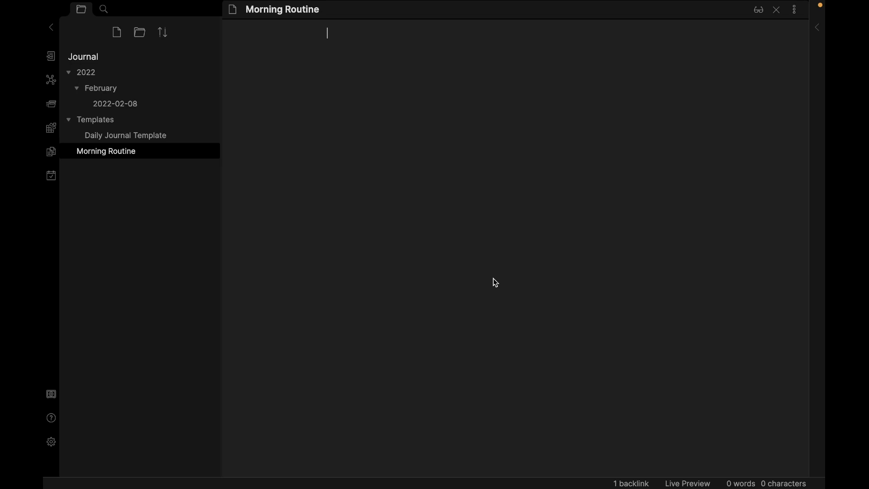
key("ctrl+v")
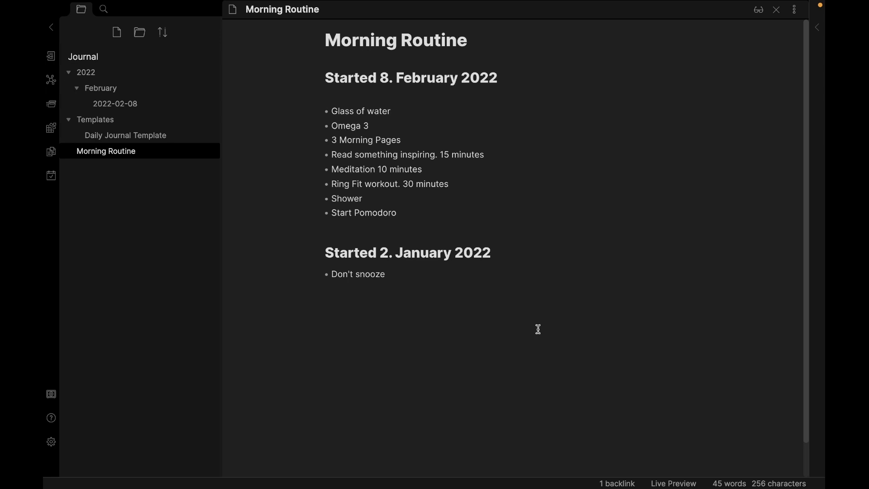
left_click(625, 483)
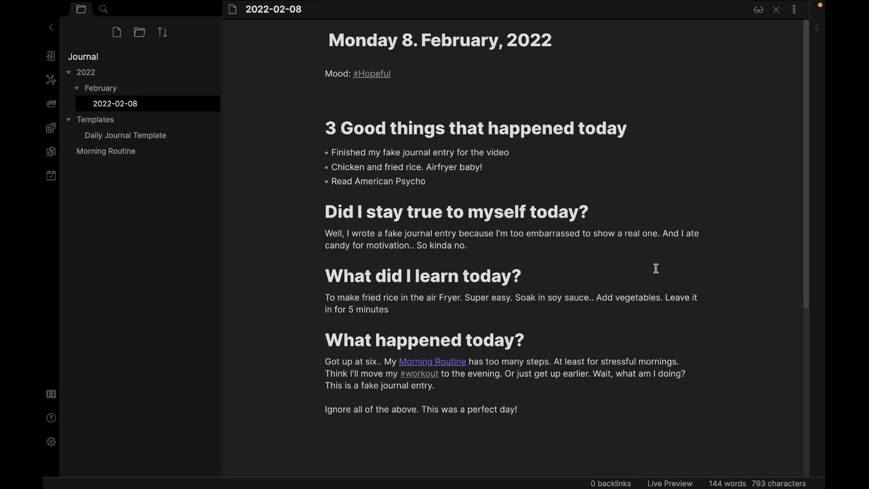
left_click(371, 74)
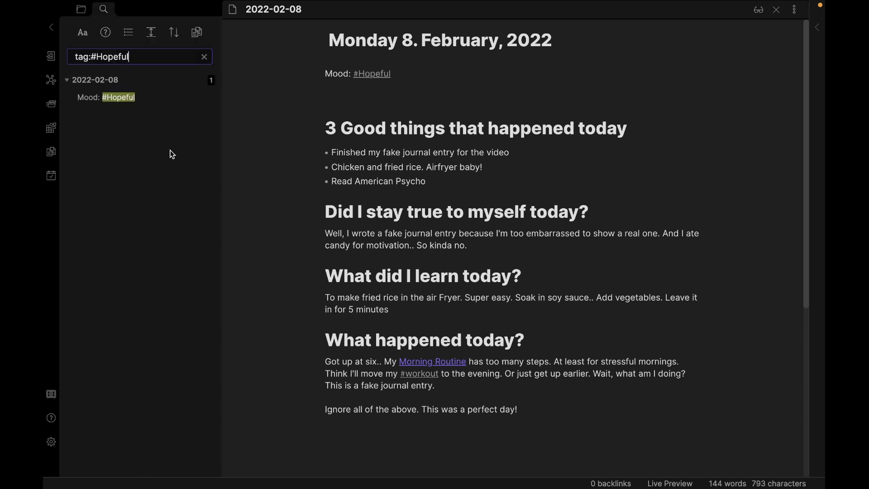
key("ctrl+shift+e")
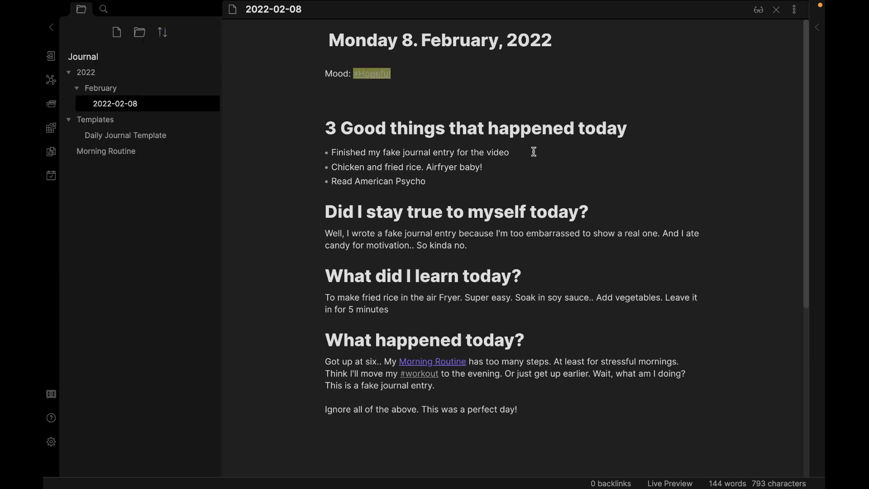
scroll(450, 361, "down", 1)
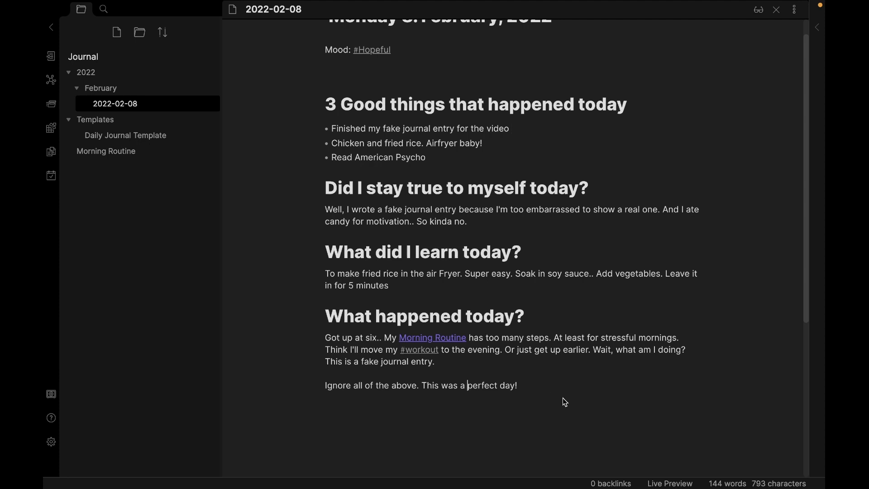
- Change 'perfect day' in the closing line into the single tag #perfectday
type("#")
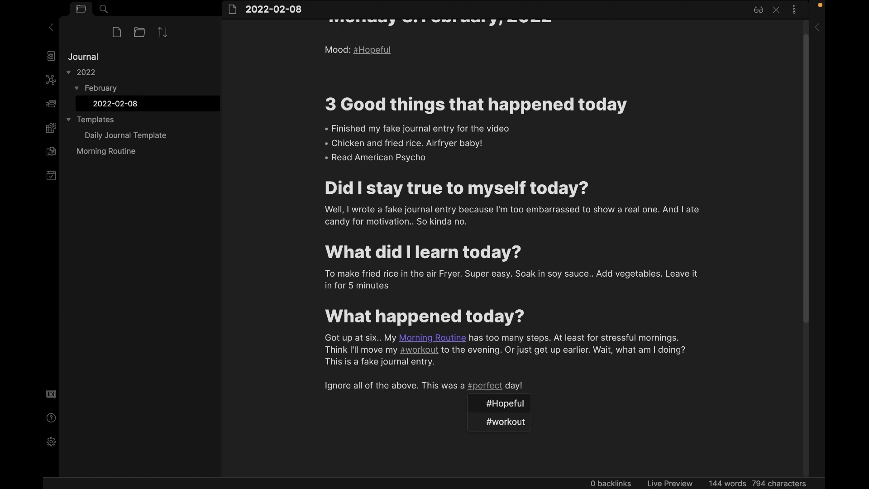
left_click(541, 387)
left_click(510, 385)
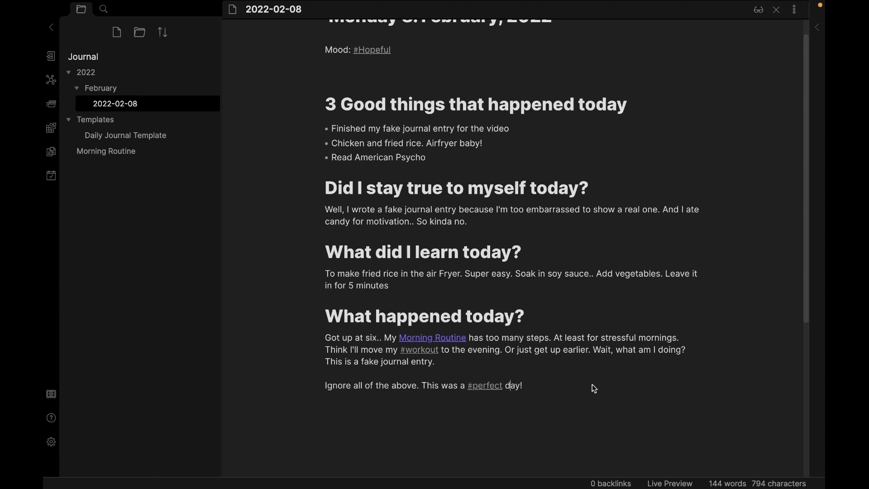
key("Left")
key("BackSpace")
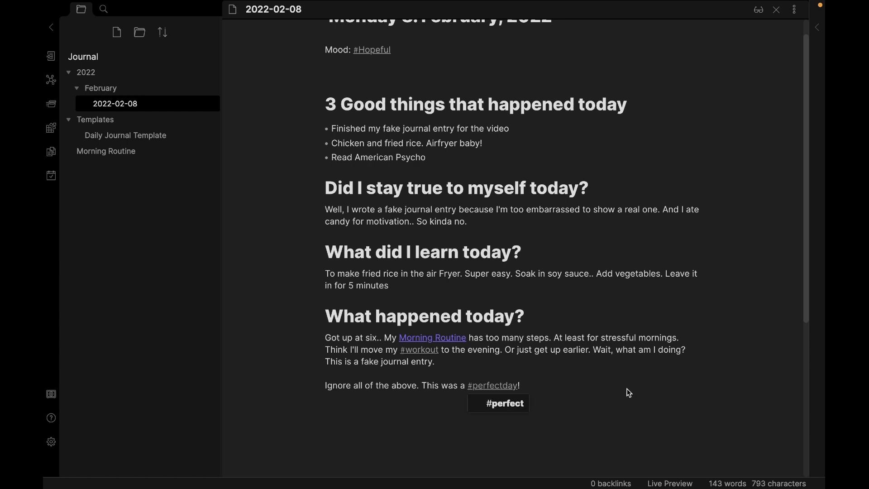
left_click(632, 393)
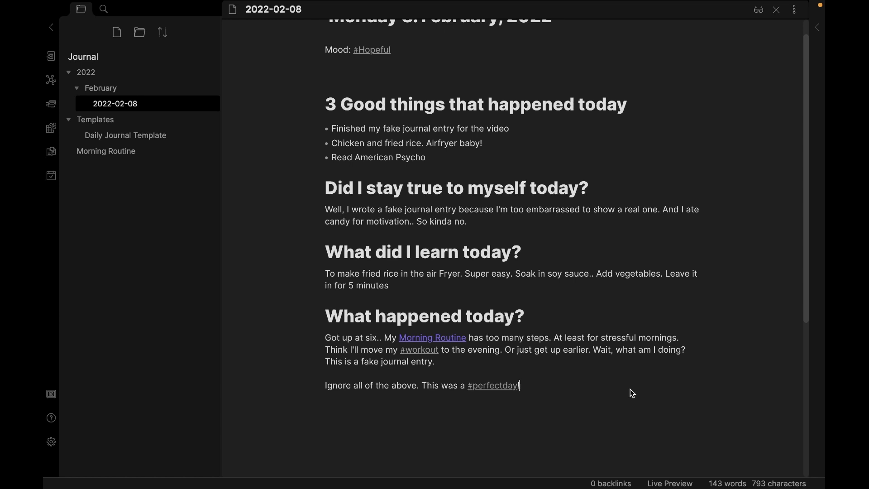
scroll(355, 256, "up", 1)
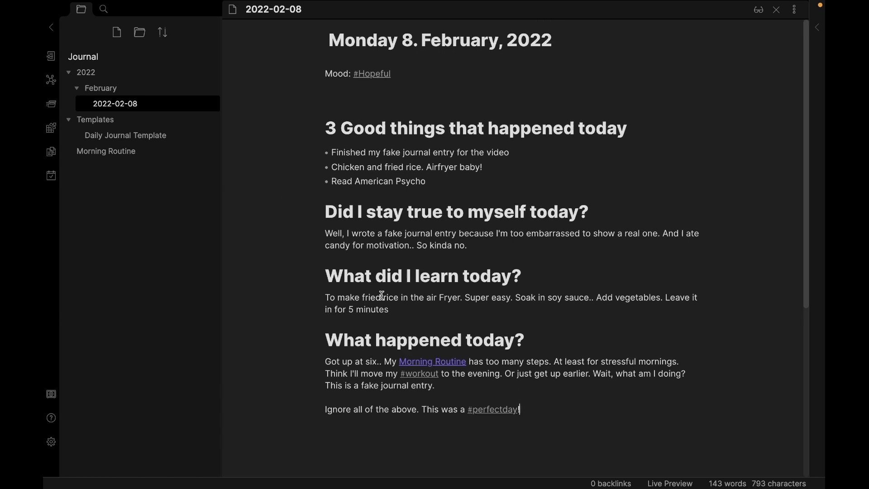
- Create a Resources folder in the vault and drag the Morning Routine note into it
left_click(136, 158)
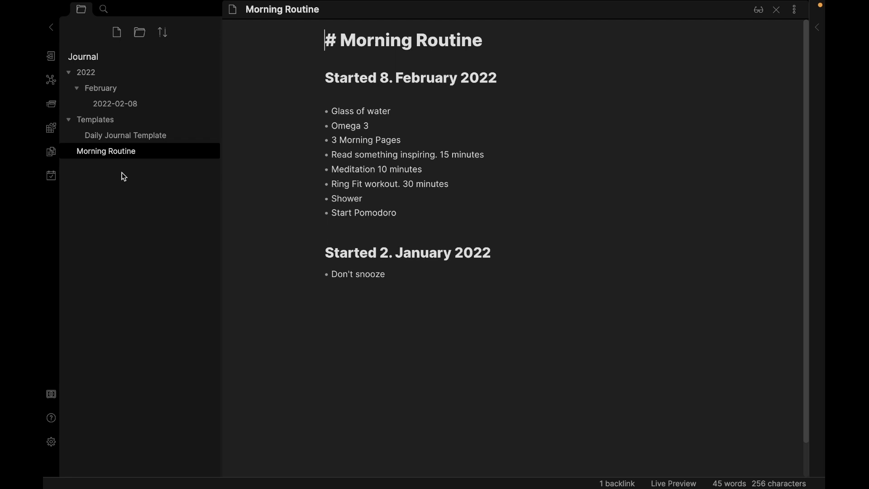
left_click(140, 34)
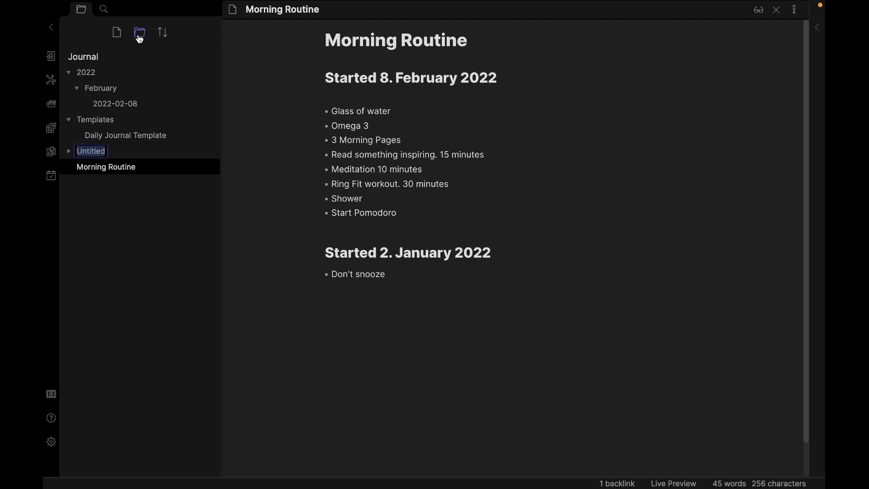
type("Resoucres")
key("Return")
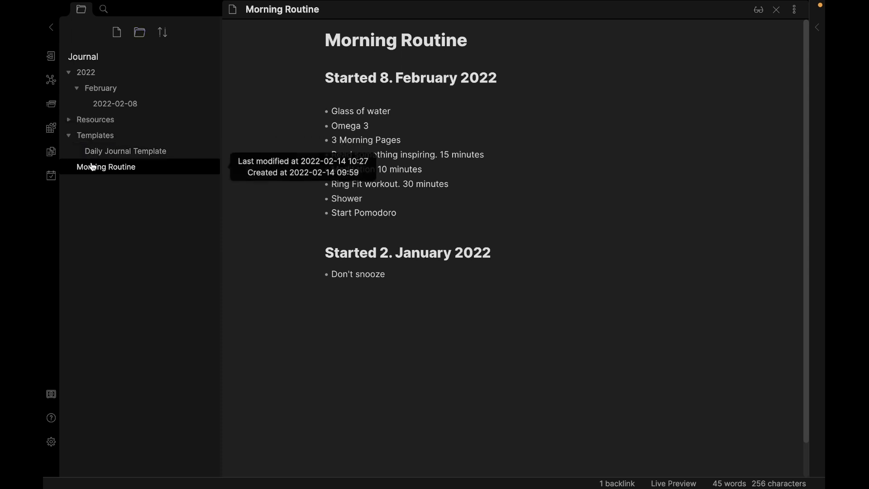
left_click_drag(91, 167, 95, 122)
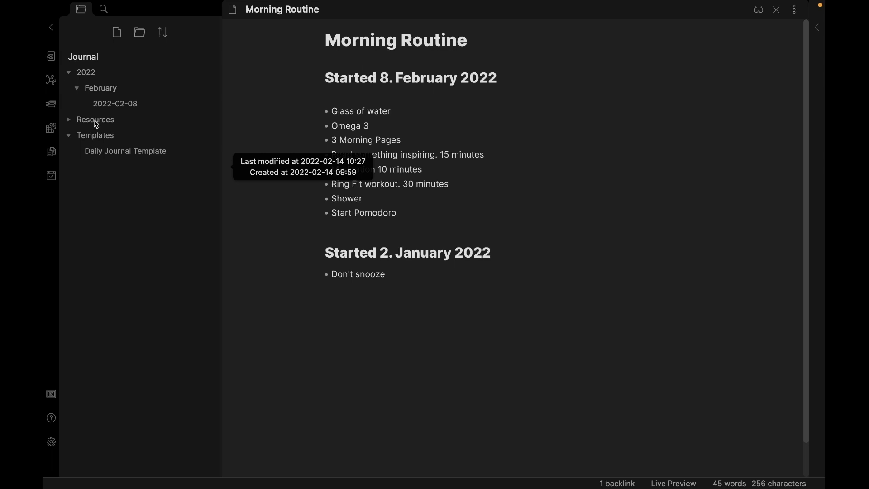
- Set the default location for new notes to the Resources folder, then reopen 2022-02-08
left_click(53, 441)
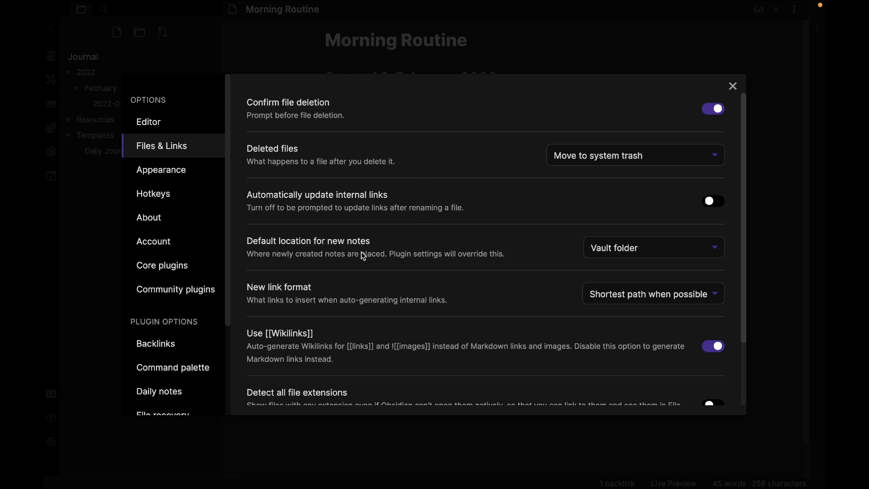
left_click(643, 251)
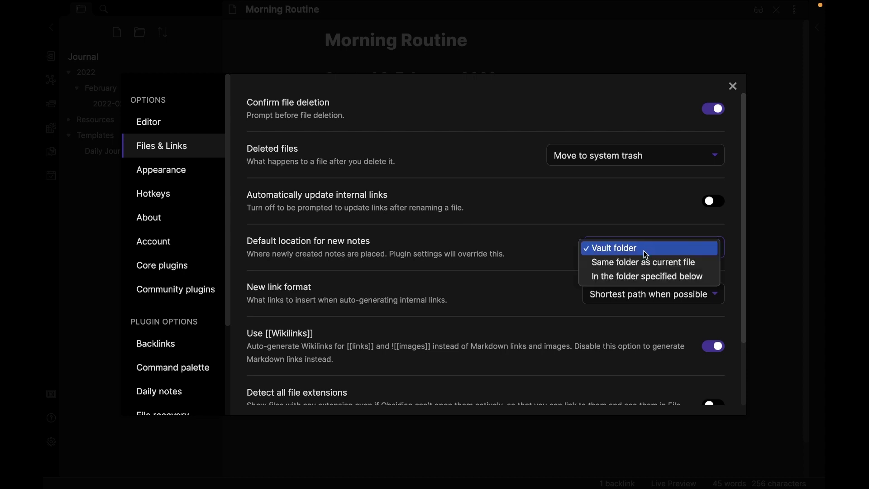
left_click(653, 274)
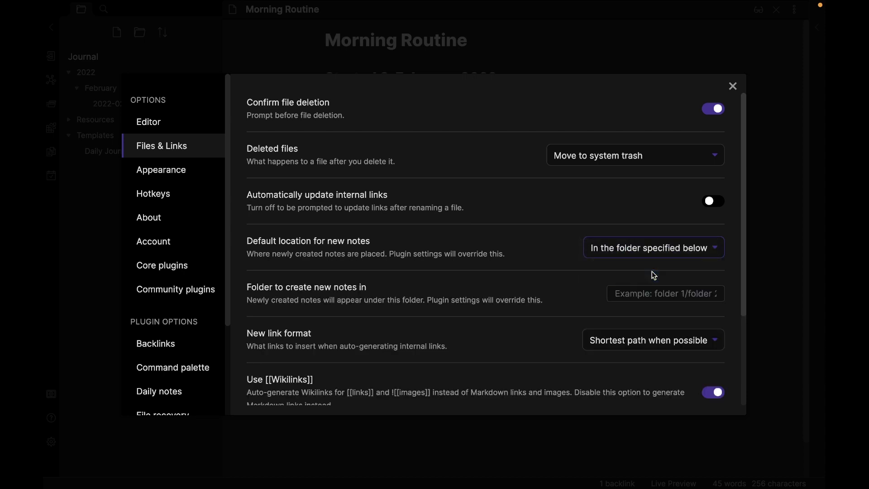
left_click(661, 292)
left_click(660, 387)
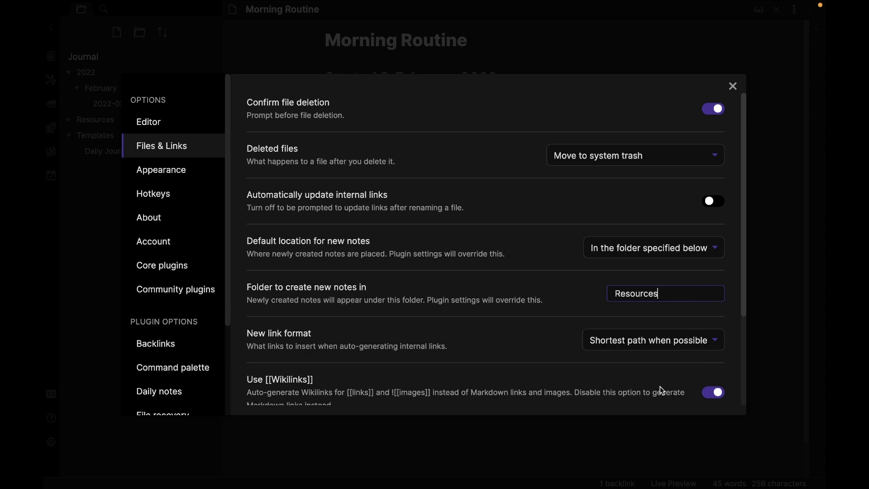
left_click(732, 86)
left_click(116, 104)
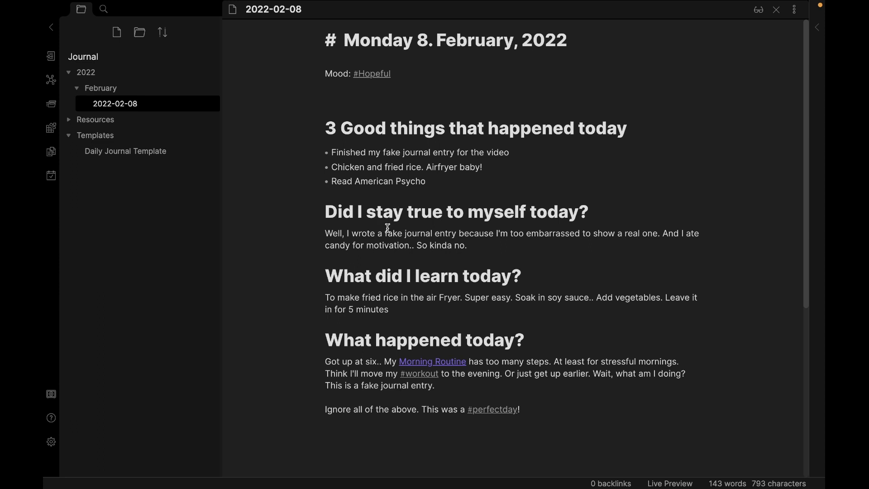
- Turn 'fake journal' in the 'Did I stay true' paragraph into an internal link
left_click(498, 243)
key("shift+Right")
key("shift+Right")
key("shift+Right")
key("shift+Right")
key("shift+Right")
key("shift+Right")
key("shift+Right")
key("shift+Right")
key("shift+Right")
key("shift+Right")
key("shift+Right")
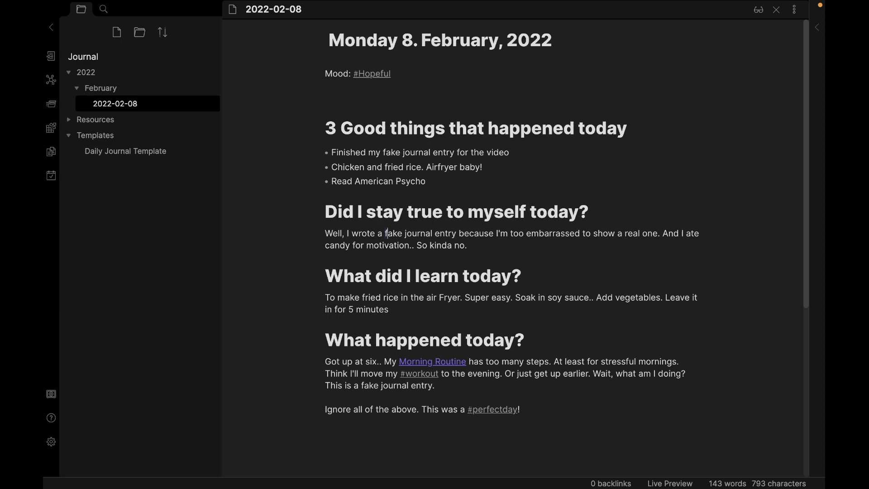
key("shift+Right")
type("[[")
left_click(518, 297)
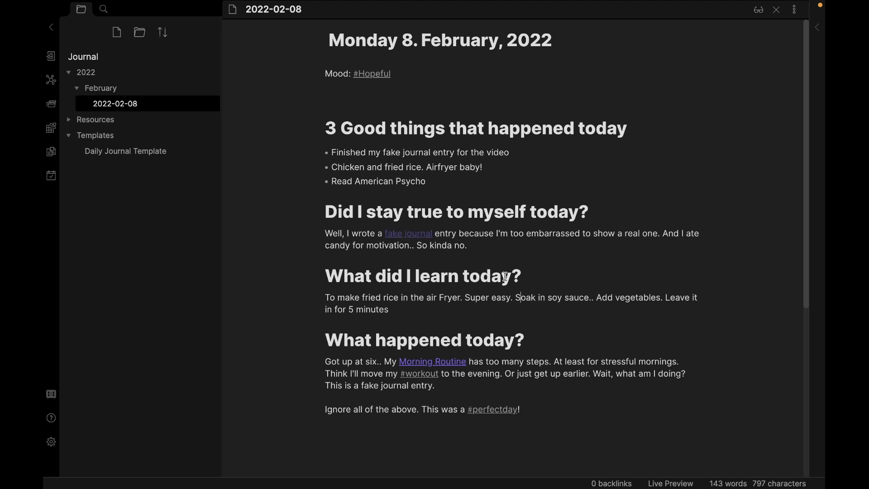
- Create the fake journal note with the text 'This is my fake journal page'
left_click(412, 235)
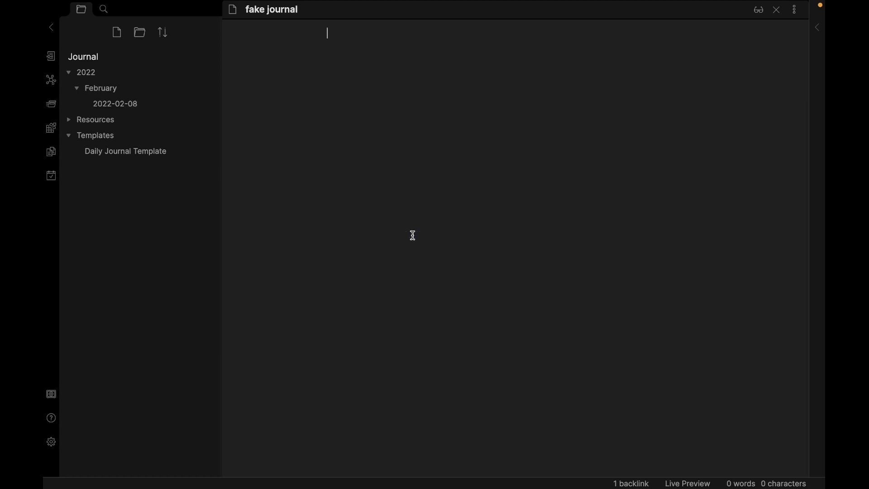
type("This is my fake jou")
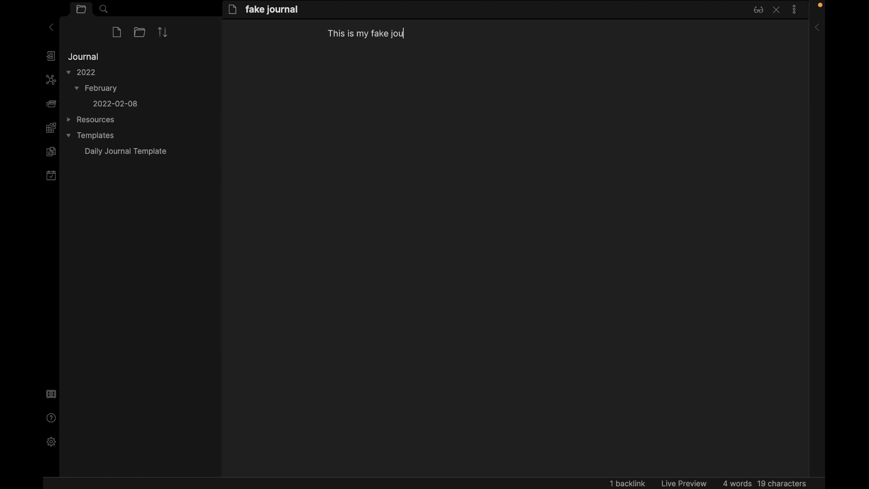
type("rnal page")
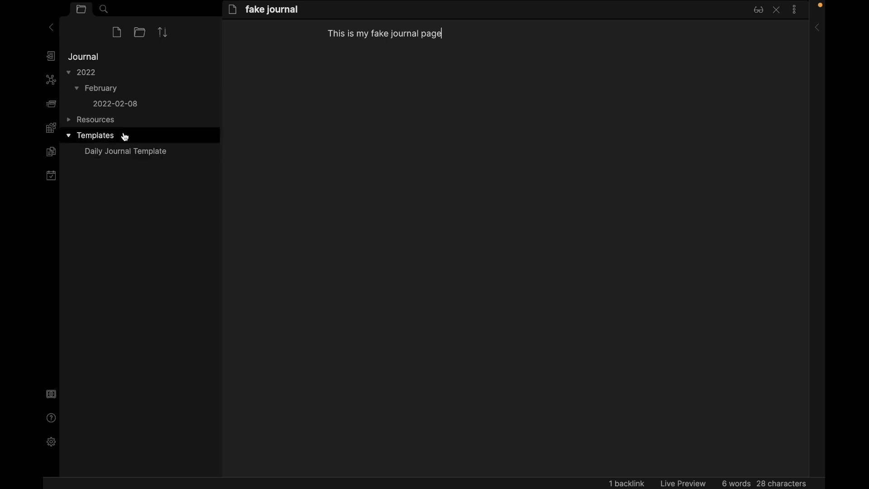
left_click(69, 119)
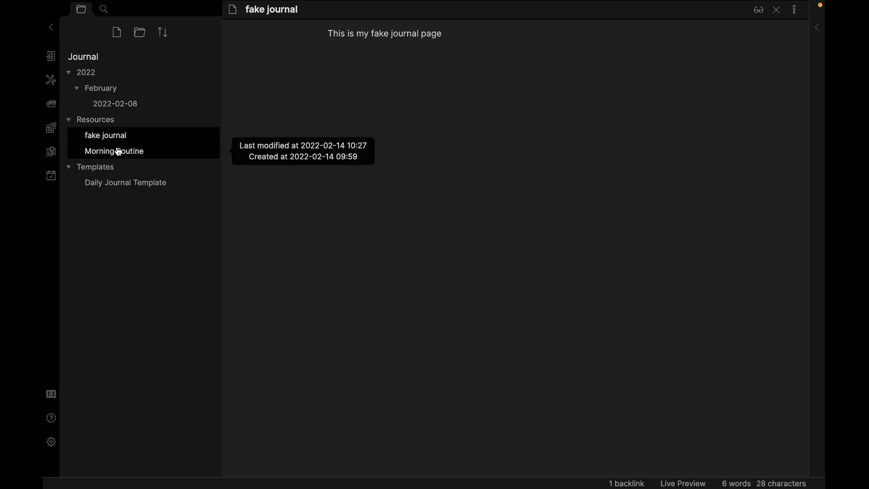
- Rename the note to 'Fake journal', update its one link, and open the 2022-02-08 entry
left_click(248, 9)
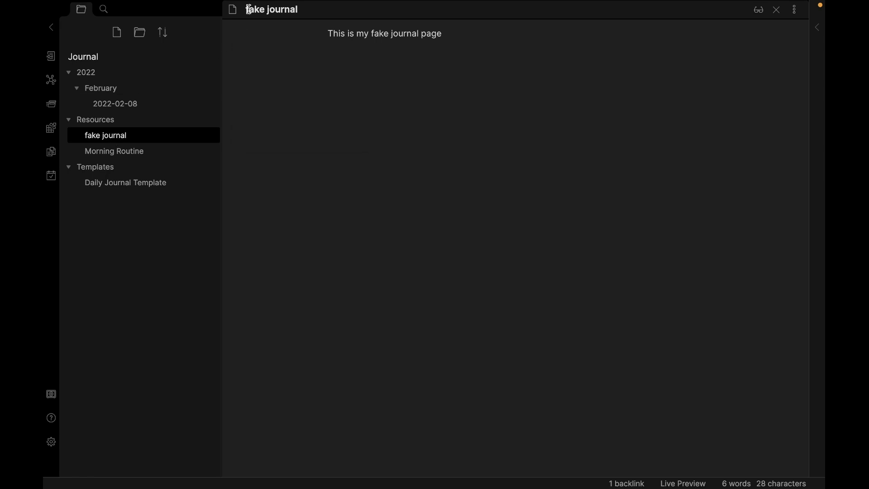
key("BackSpace")
type("F")
left_click(377, 163)
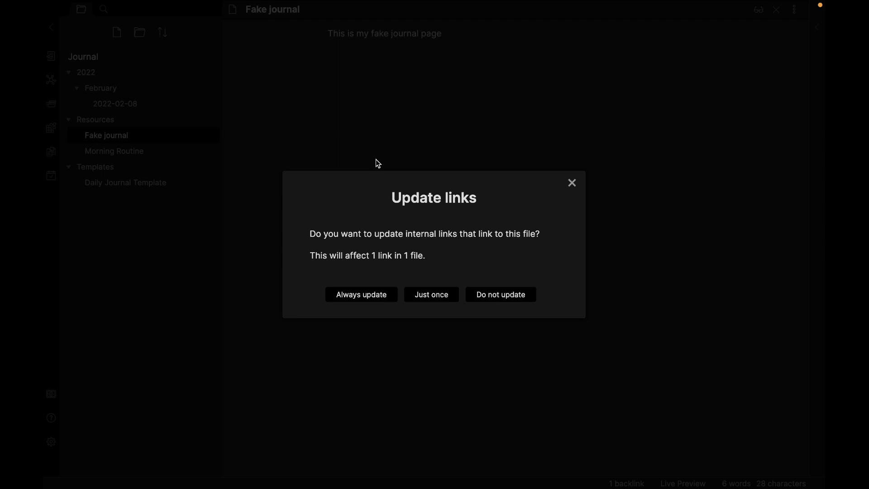
left_click(431, 294)
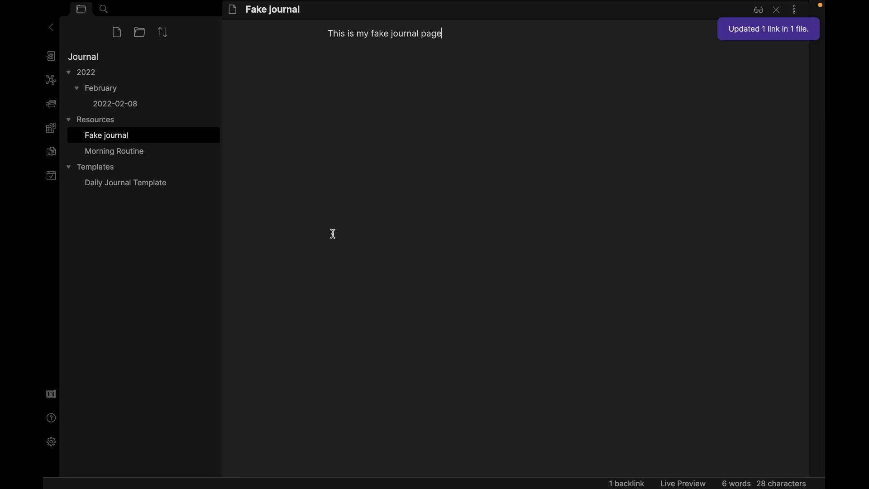
left_click(128, 108)
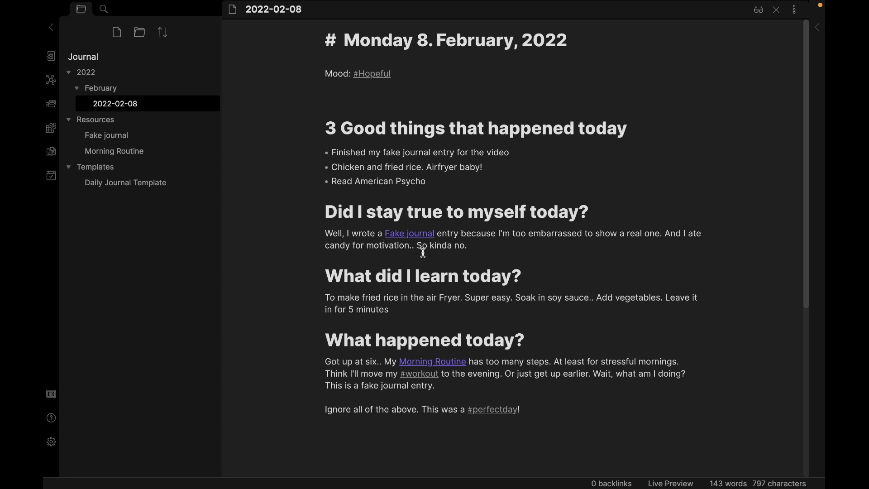
- Follow the Fake journal link and rename that note 'Honest Journal', updating its one link
left_click(412, 235)
left_click(412, 235)
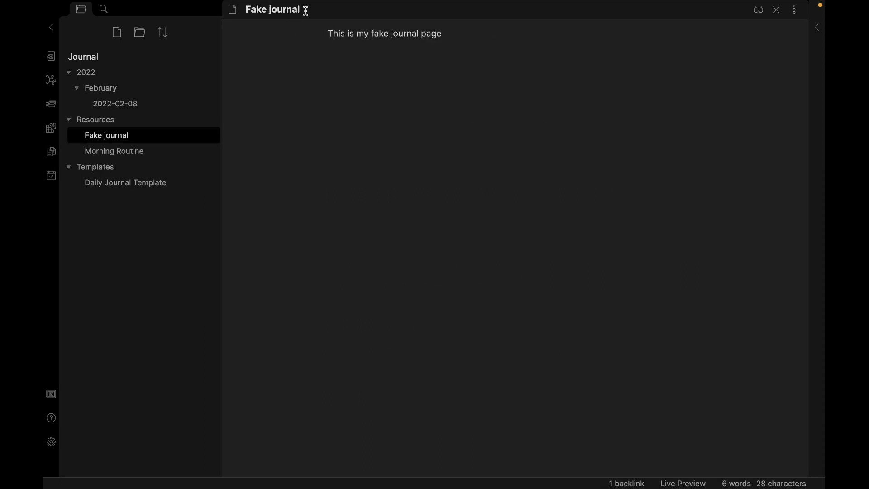
left_click_drag(308, 10, 237, 7)
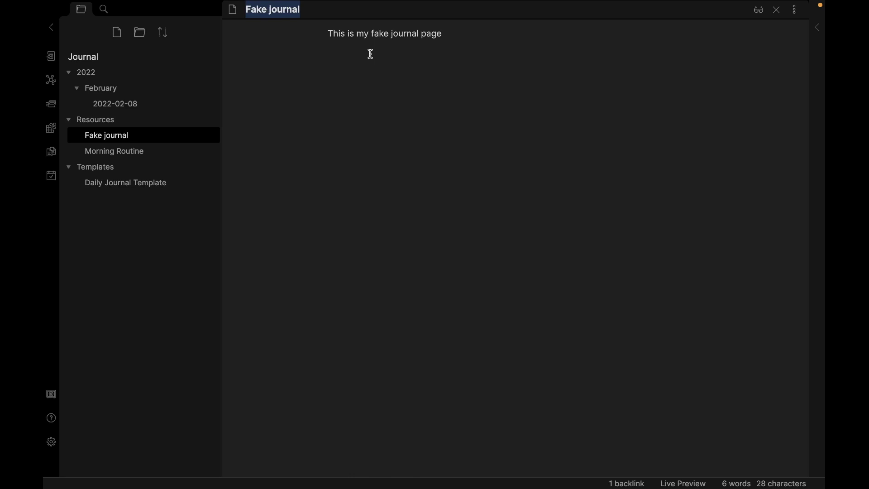
type("Honest Journal")
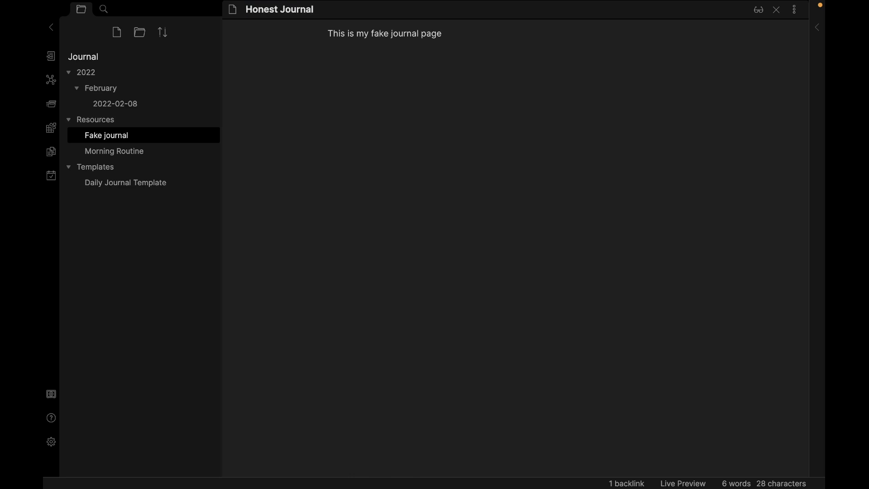
key("Return")
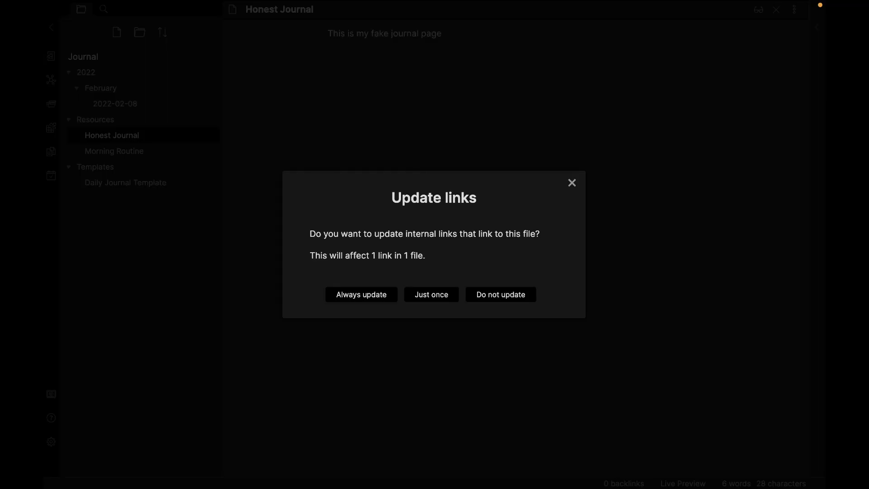
left_click(441, 296)
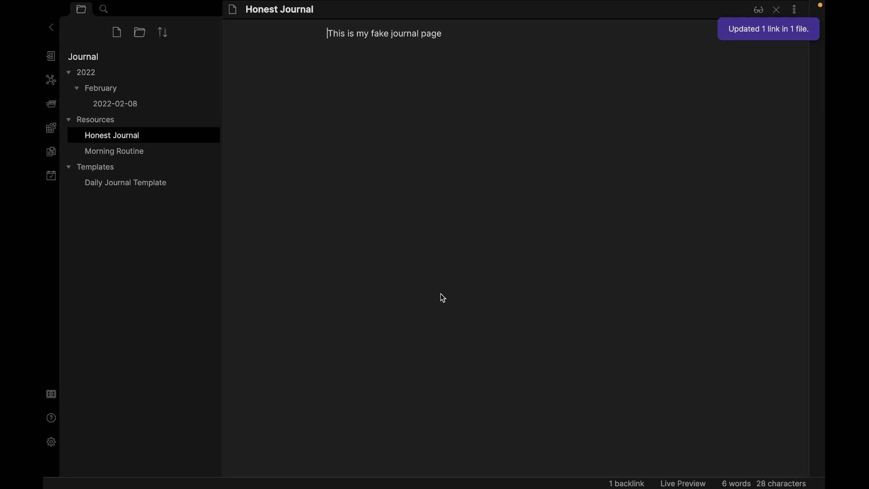
- In the 2022-02-08 entry, correct the sentence to read 'wrote an Honest Journal'
left_click(144, 109)
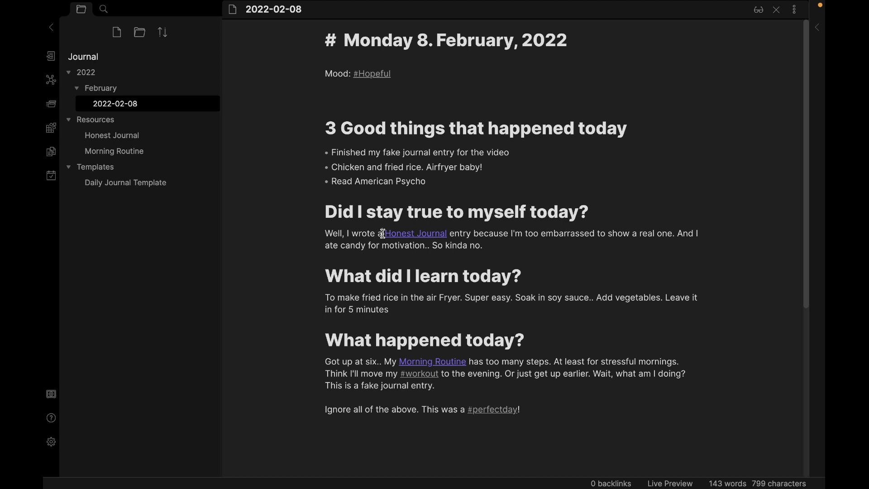
left_click(383, 234)
type("n")
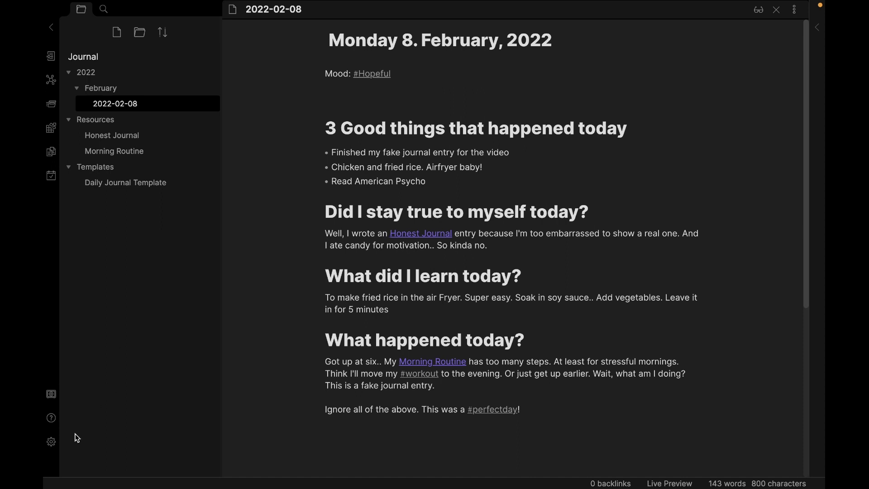
- In Files & Links settings, save new attachments in the specified folder 'Resources'
left_click(52, 442)
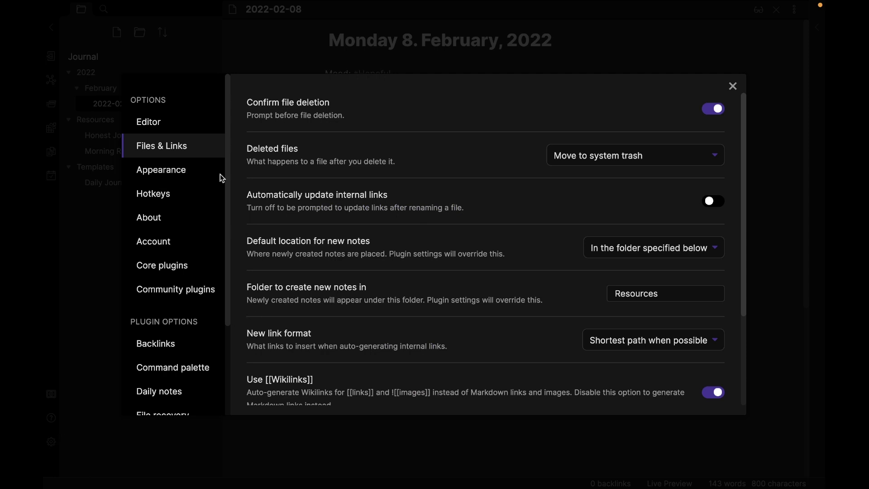
scroll(496, 236, "down", 5)
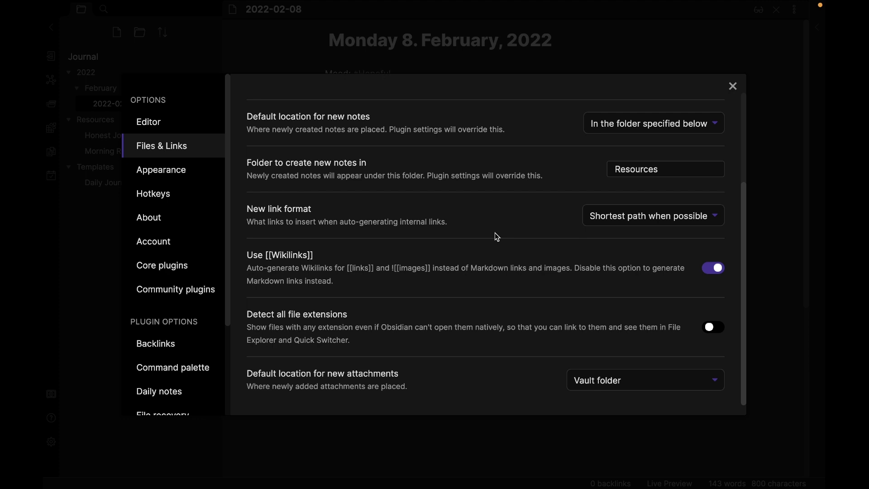
left_click(644, 380)
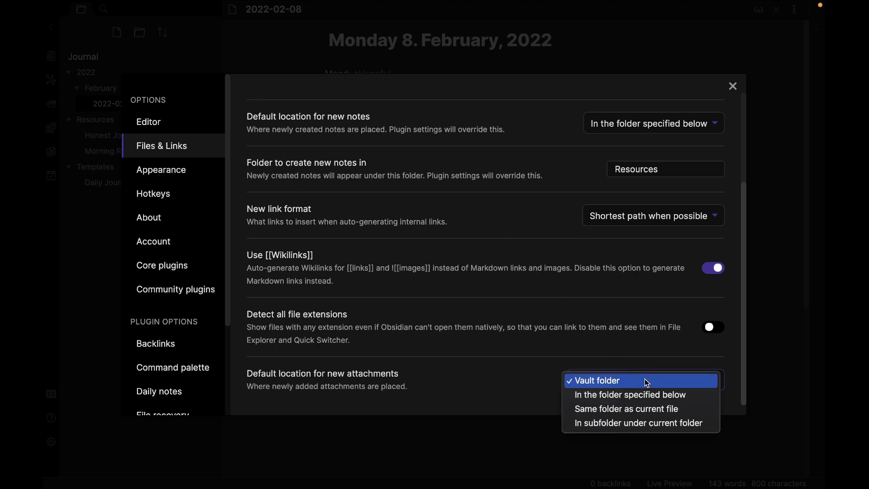
left_click(639, 394)
scroll(602, 373, "down", 2)
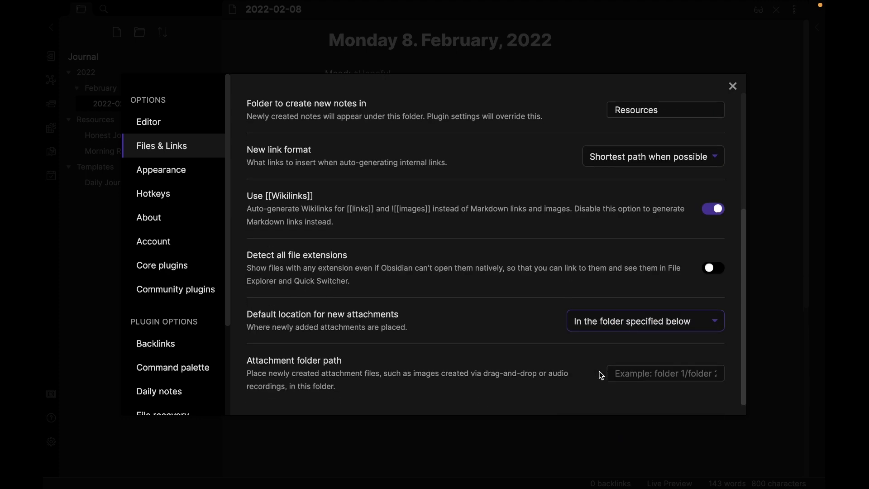
left_click(640, 374)
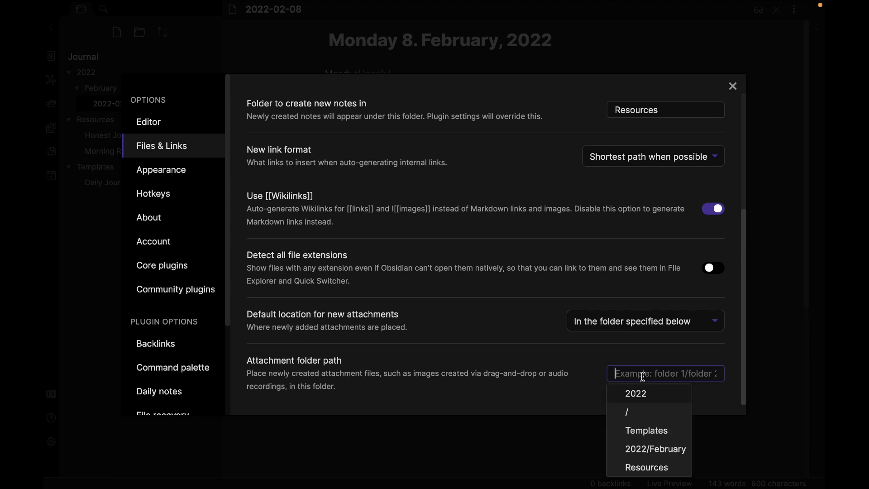
left_click(646, 466)
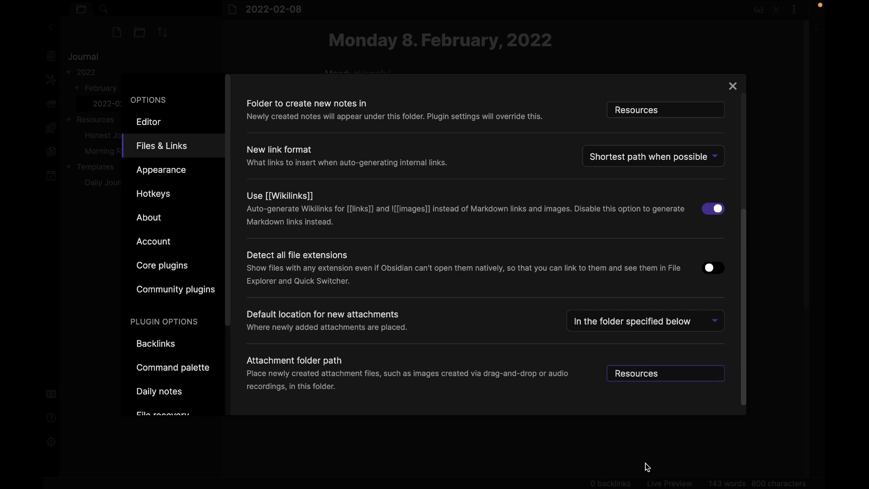
left_click(733, 86)
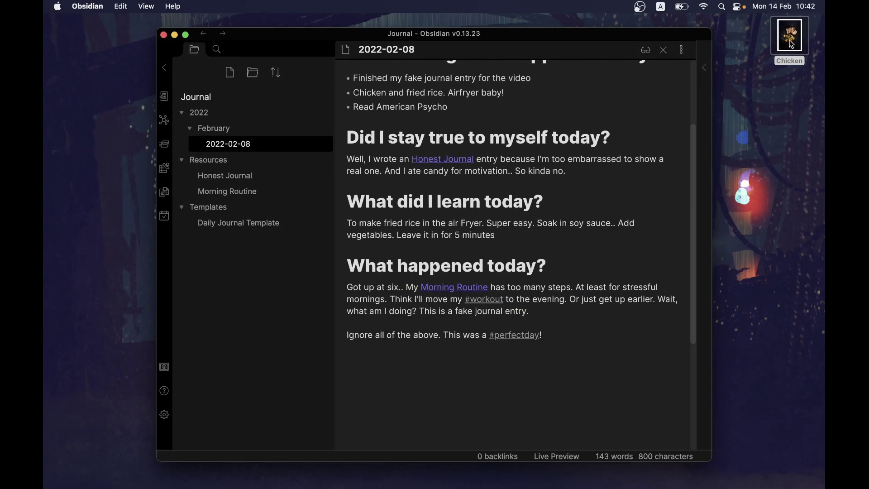
- Embed the Chicken photo in 2022-02-08 and replace the fried rice line with 'To make air fried chicken!'
left_click_drag(791, 44, 393, 252)
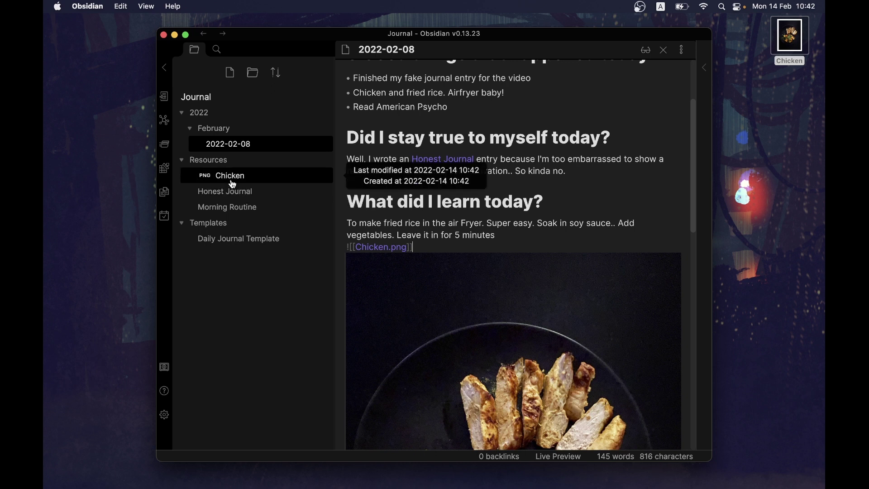
scroll(490, 254, "down", 3)
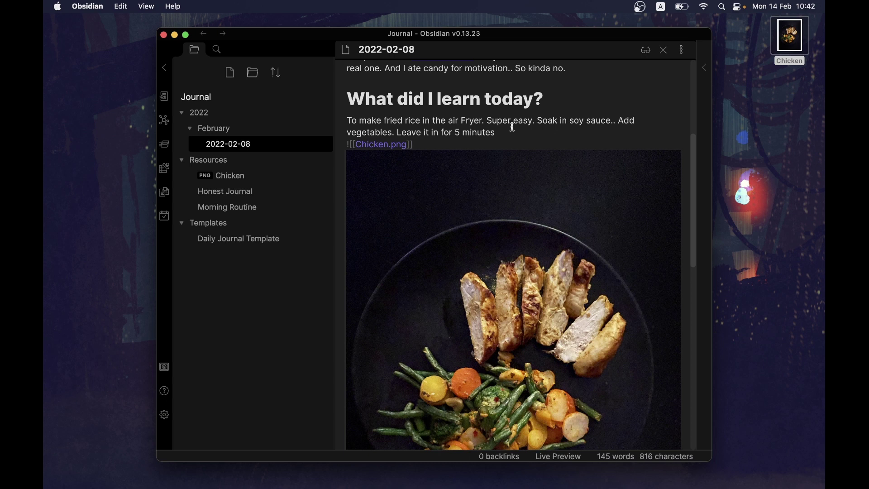
left_click_drag(512, 132, 362, 113)
type("To ")
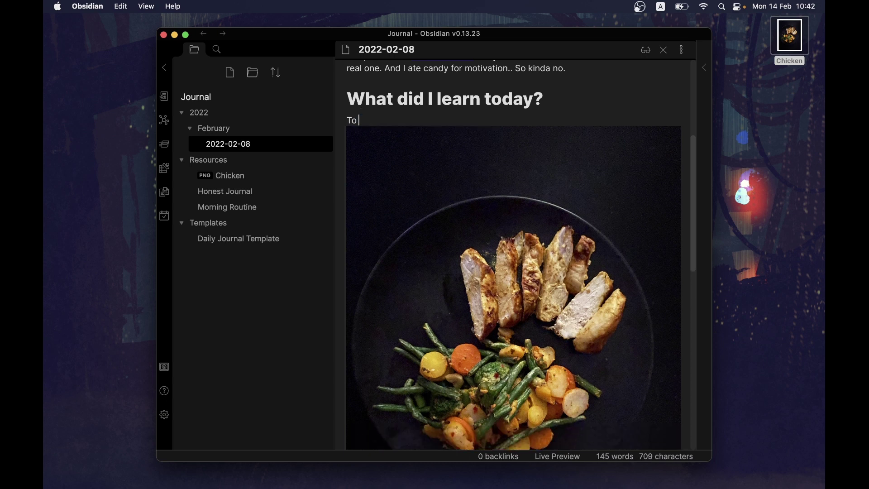
type("make air fri")
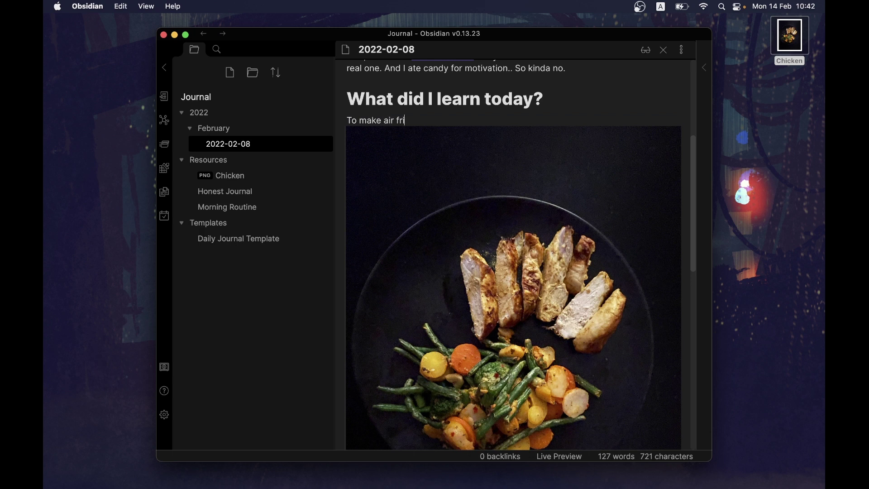
type("ed chicken")
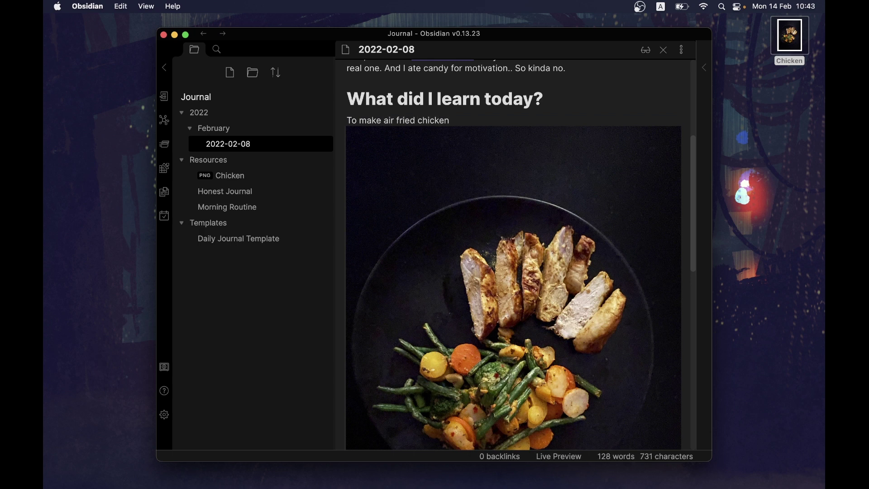
type("!")
key("Return")
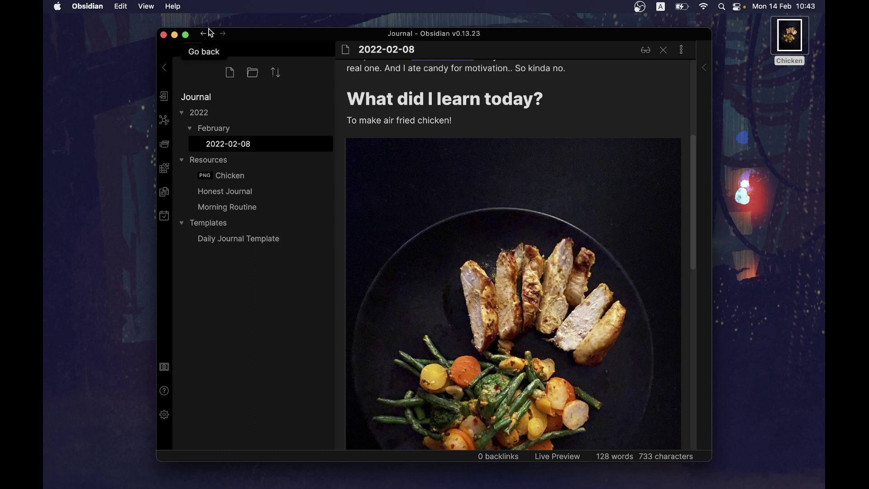